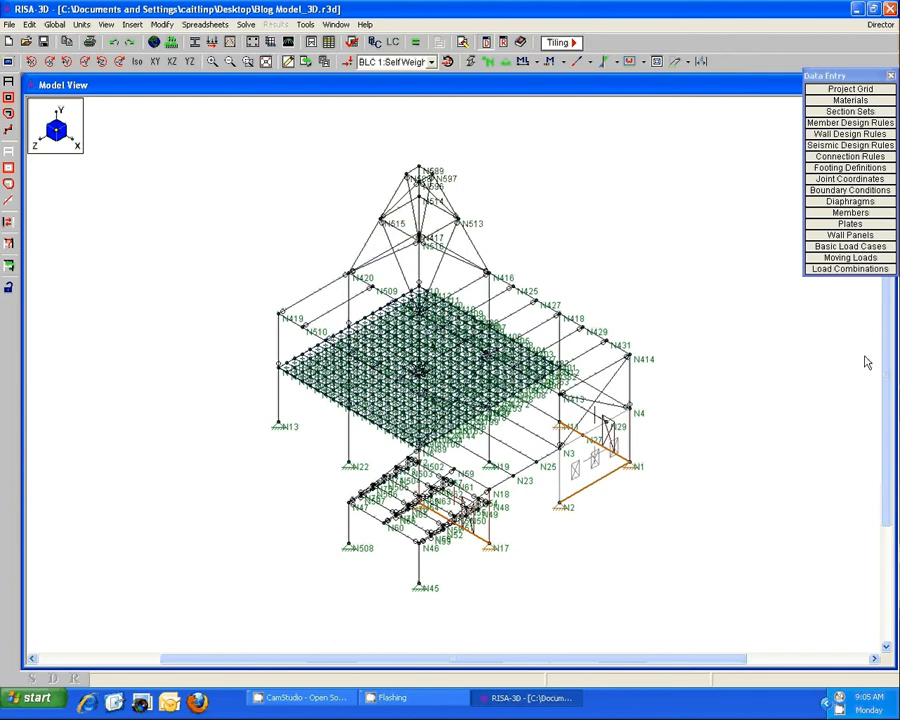
# Review the load combinations and the basic load cases of the structural model, arranging both spreadsheets for reading.
pyautogui.click(853, 270)
pyautogui.moveTo(570, 110); pyautogui.dragTo(606, 296)
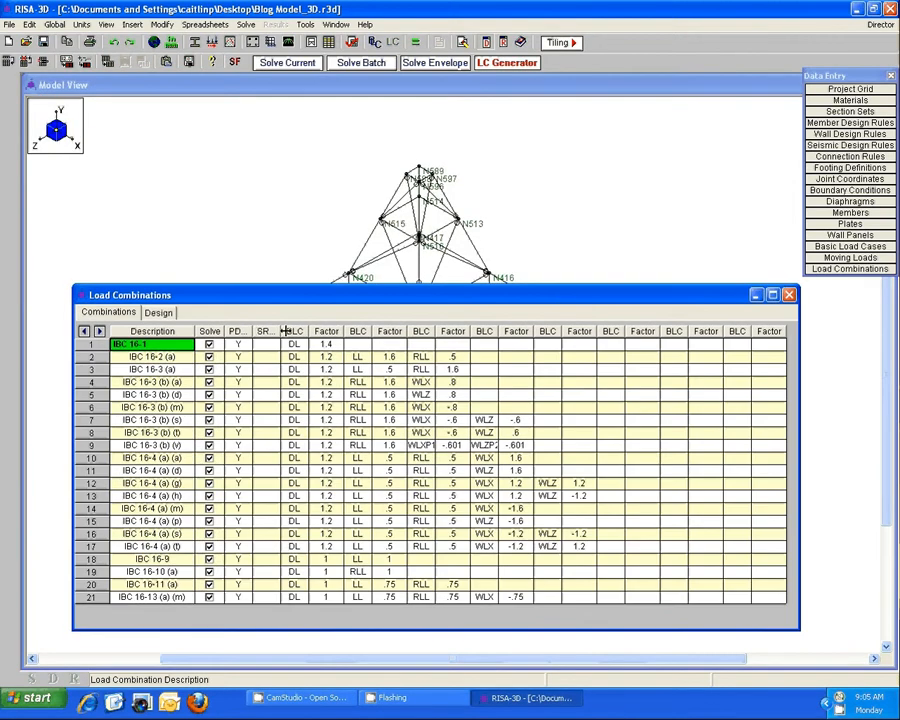
pyautogui.click(850, 246)
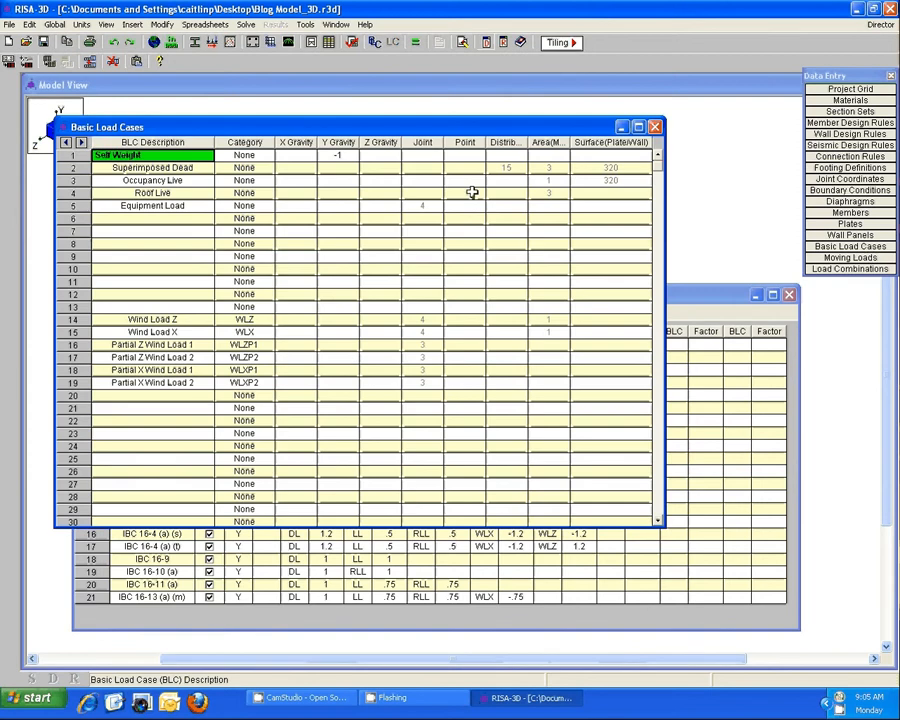
pyautogui.moveTo(356, 70); pyautogui.dragTo(440, 133)
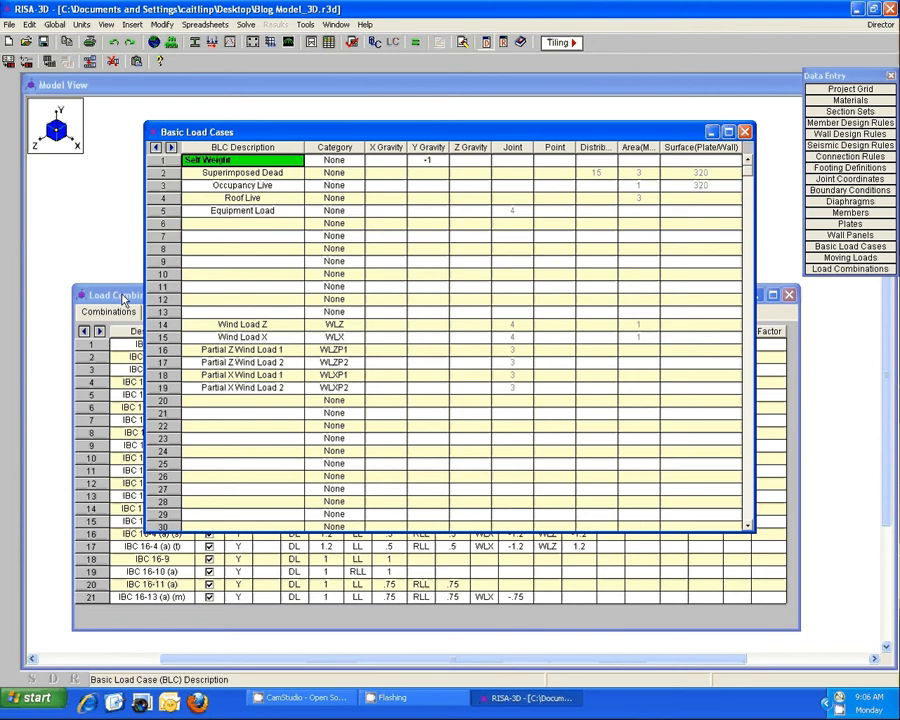
# Assign the DL category to the Self Weight and Superimposed Dead basic load cases.
pyautogui.click(354, 161)
pyautogui.click(357, 163)
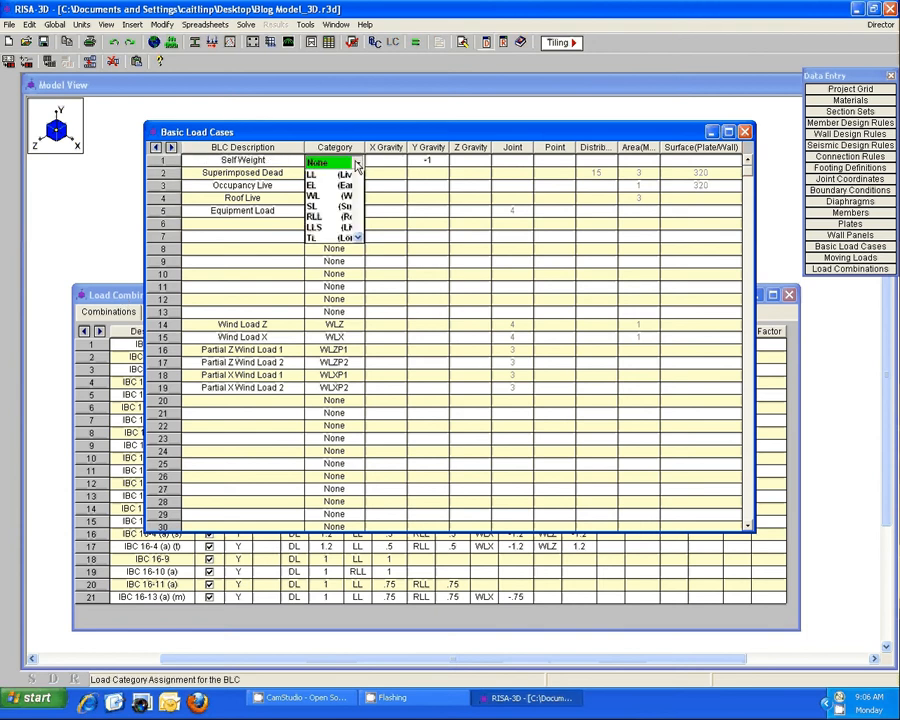
pyautogui.click(348, 187)
pyautogui.click(355, 175)
pyautogui.click(357, 176)
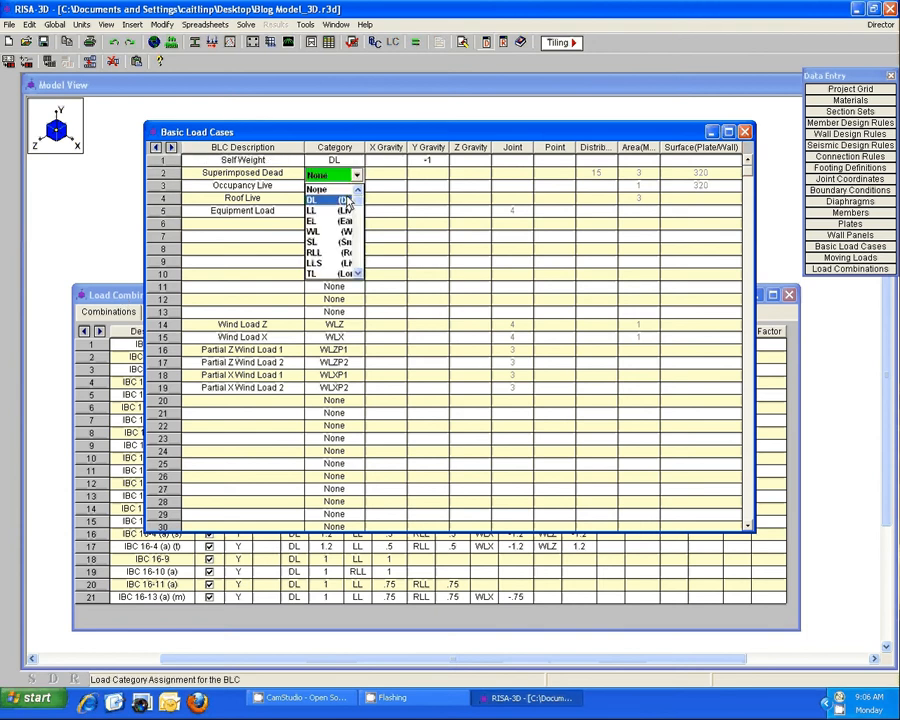
pyautogui.click(348, 200)
# Set the category of the Occupancy Live load case to LL and of the Roof Live load case to RLL.
pyautogui.click(356, 186)
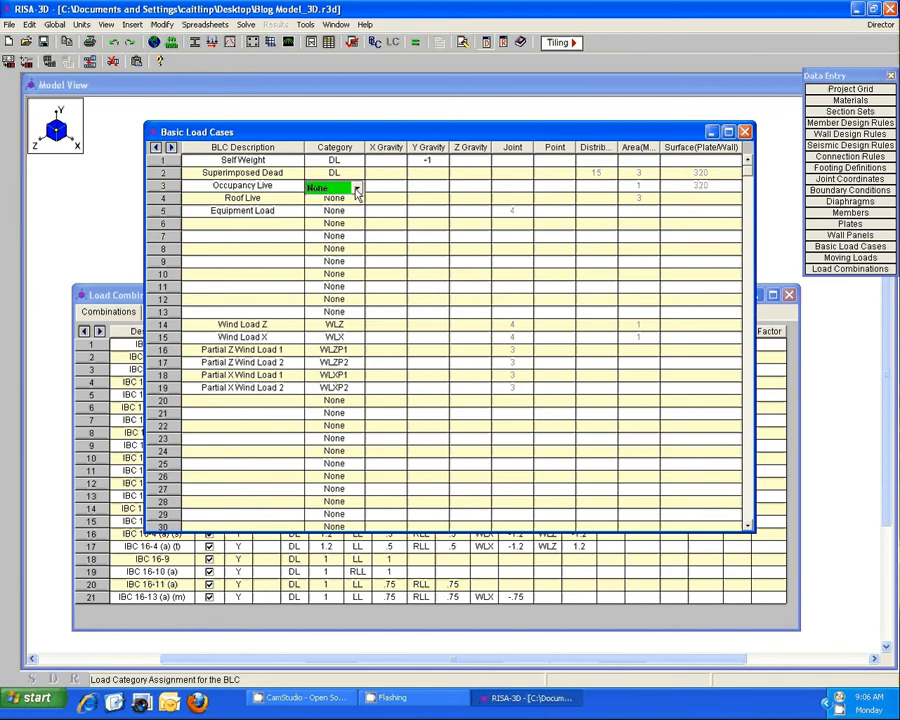
pyautogui.click(357, 190)
pyautogui.click(353, 223)
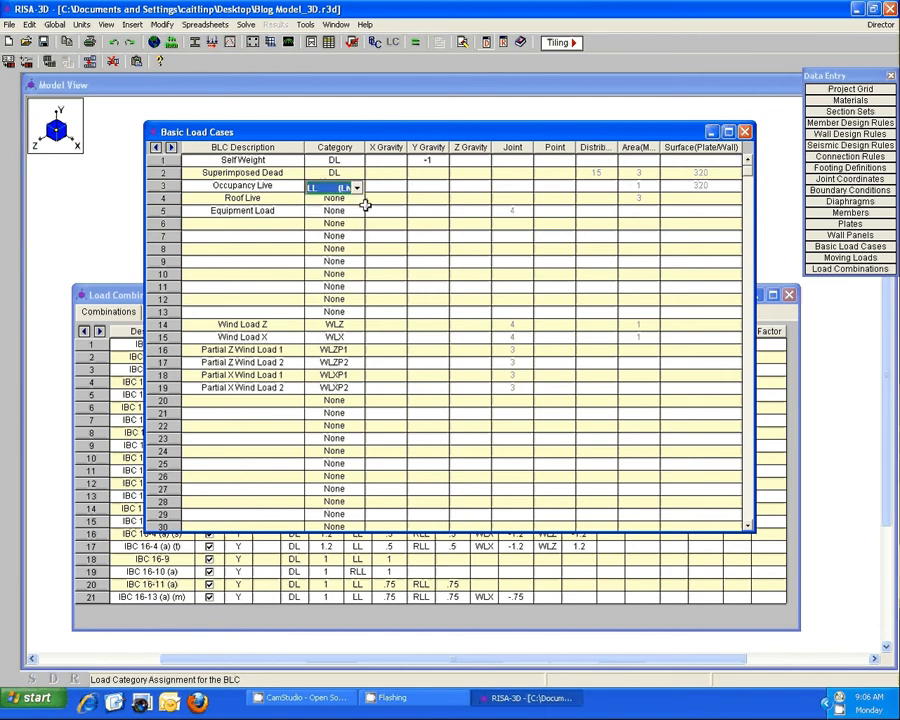
pyautogui.click(364, 201)
pyautogui.click(357, 201)
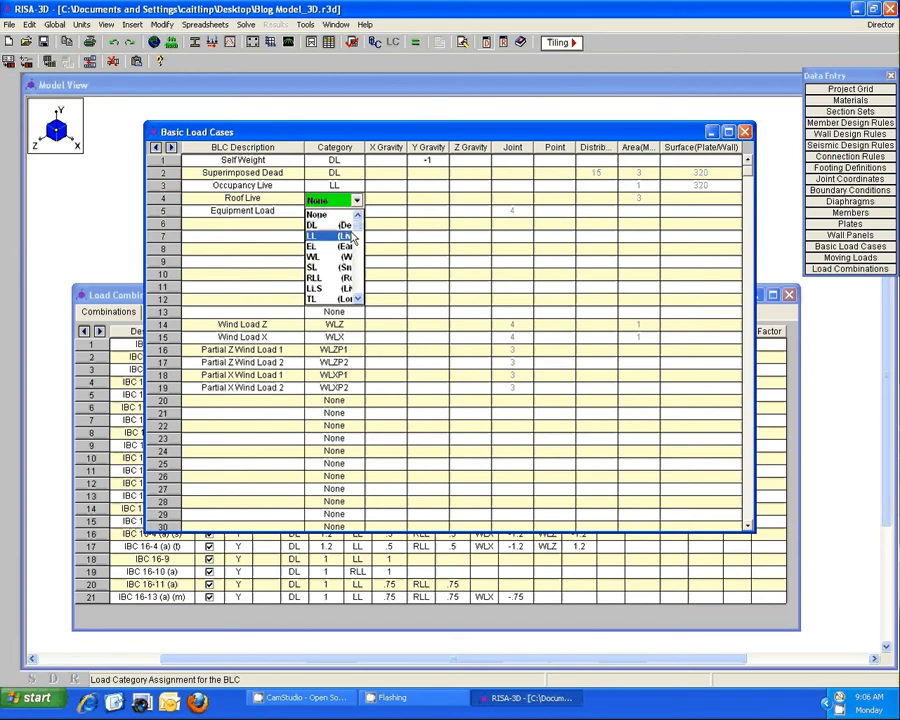
pyautogui.click(345, 277)
# Assign the DL category to the Equipment Load case and close the basic load cases spreadsheet.
pyautogui.click(362, 214)
pyautogui.click(357, 213)
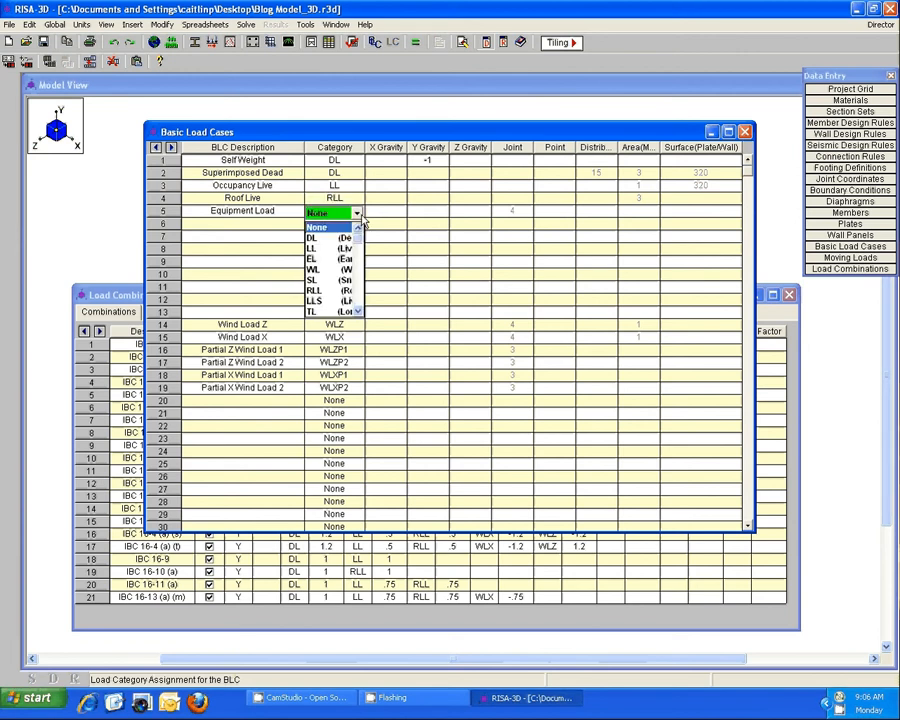
pyautogui.click(340, 237)
pyautogui.click(298, 163)
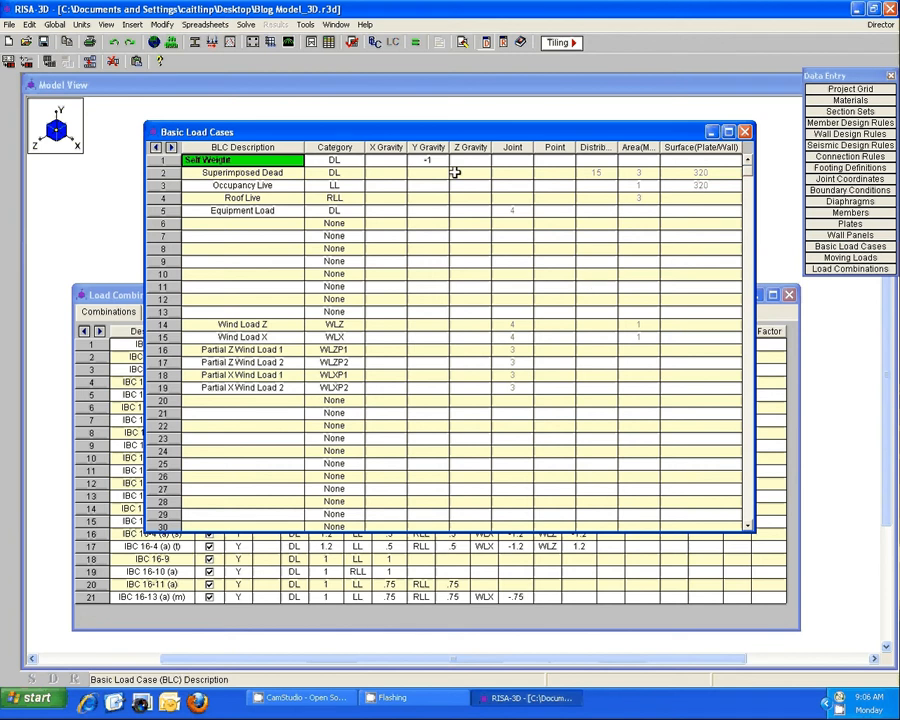
pyautogui.click(745, 132)
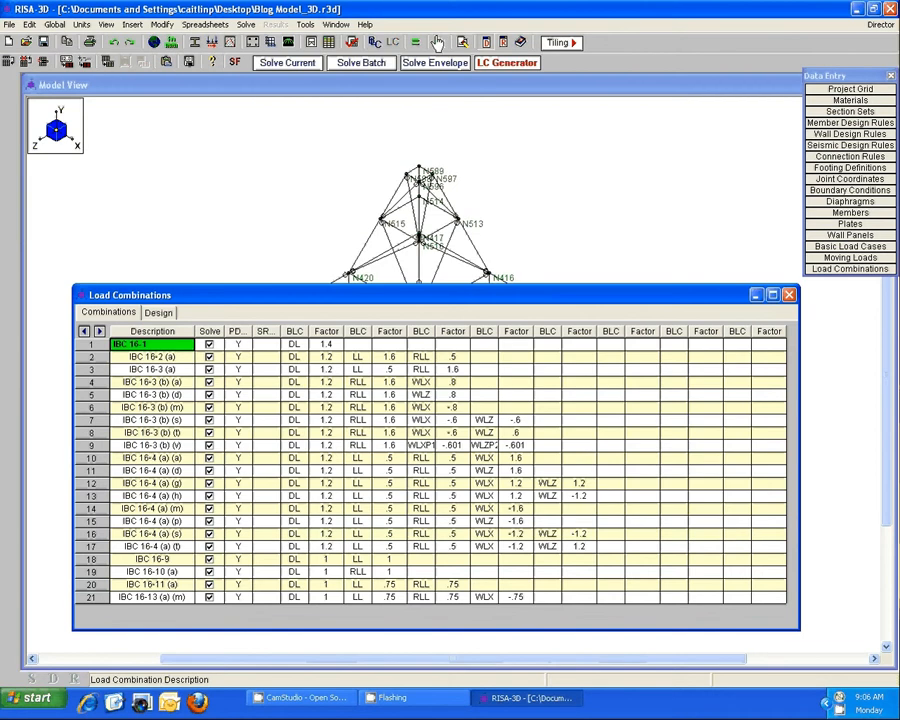
# Solve the current load combination, IBC 16-1, and transfer the solved model to RISAFoundation.
pyautogui.click(297, 66)
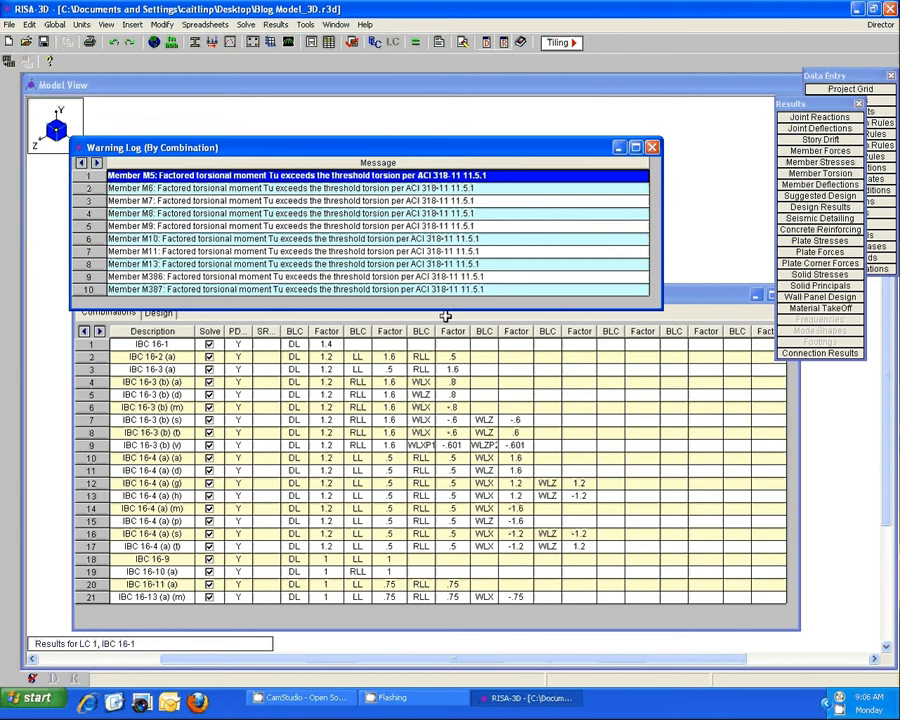
pyautogui.click(650, 149)
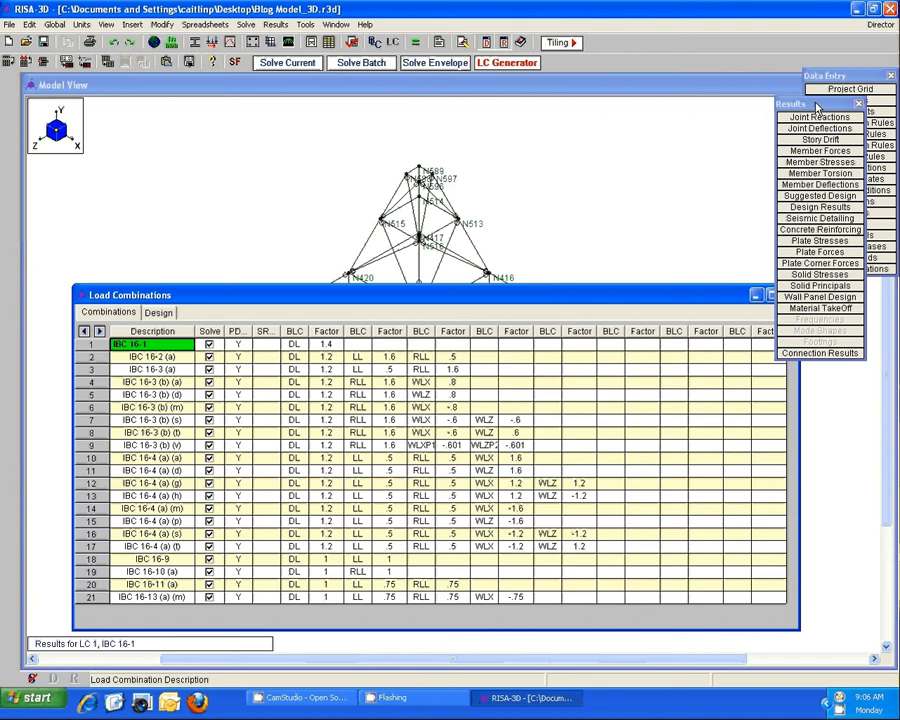
pyautogui.click(876, 25)
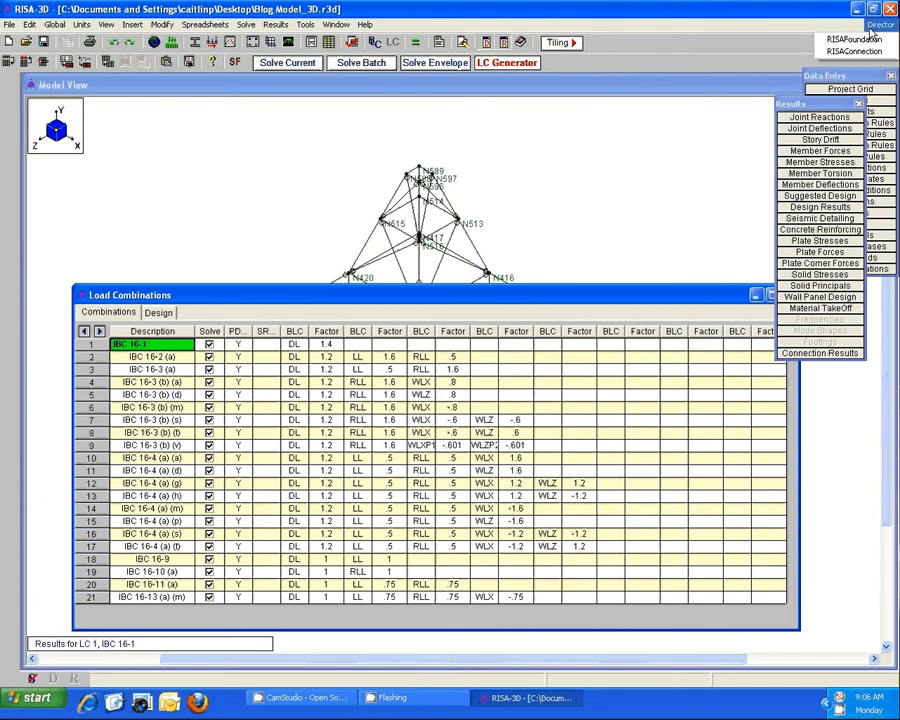
pyautogui.click(855, 39)
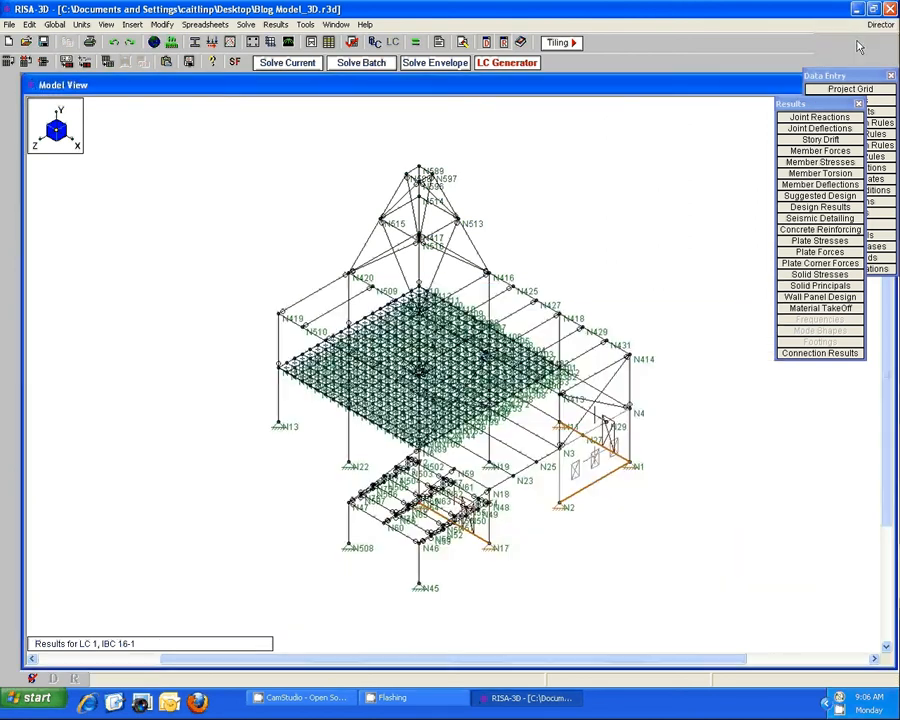
pyautogui.click(402, 505)
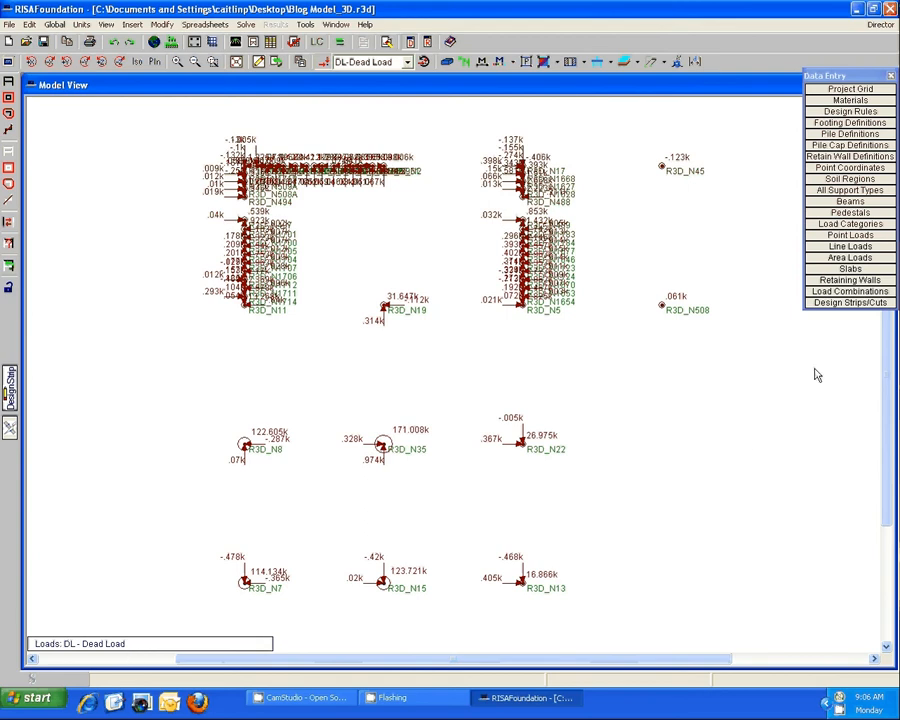
# Examine the load categories brought into the foundation model and the list of point loads in the DL category.
pyautogui.click(882, 226)
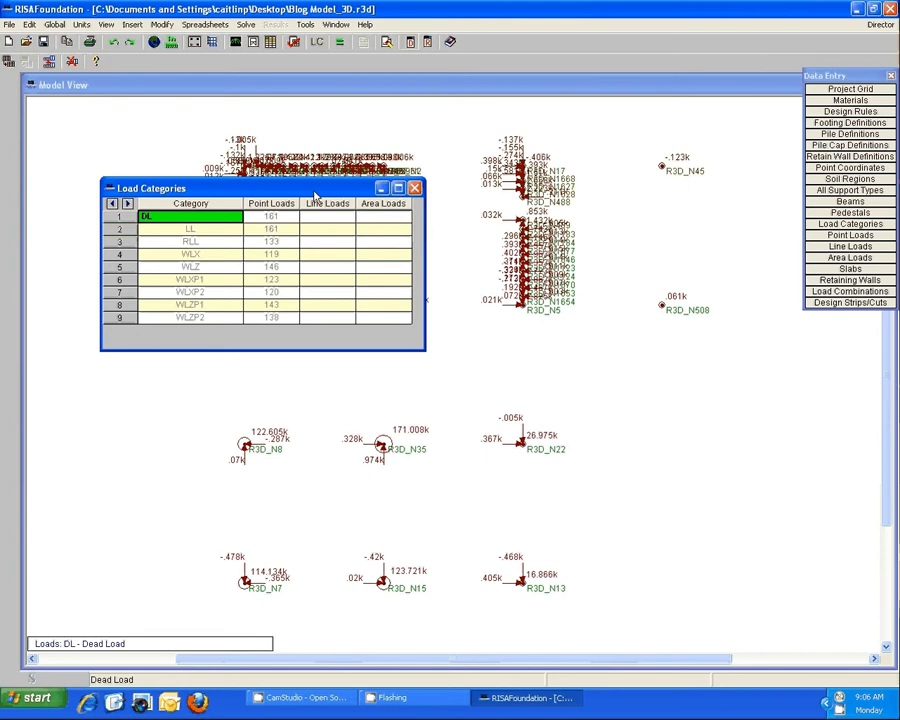
pyautogui.moveTo(313, 189); pyautogui.dragTo(331, 295)
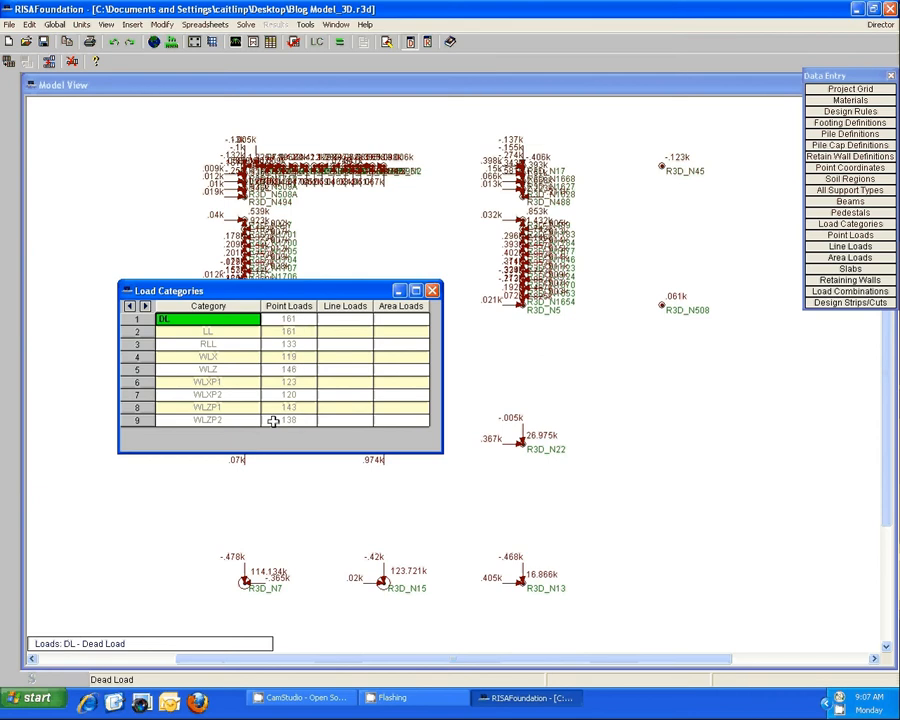
pyautogui.doubleClick(292, 319)
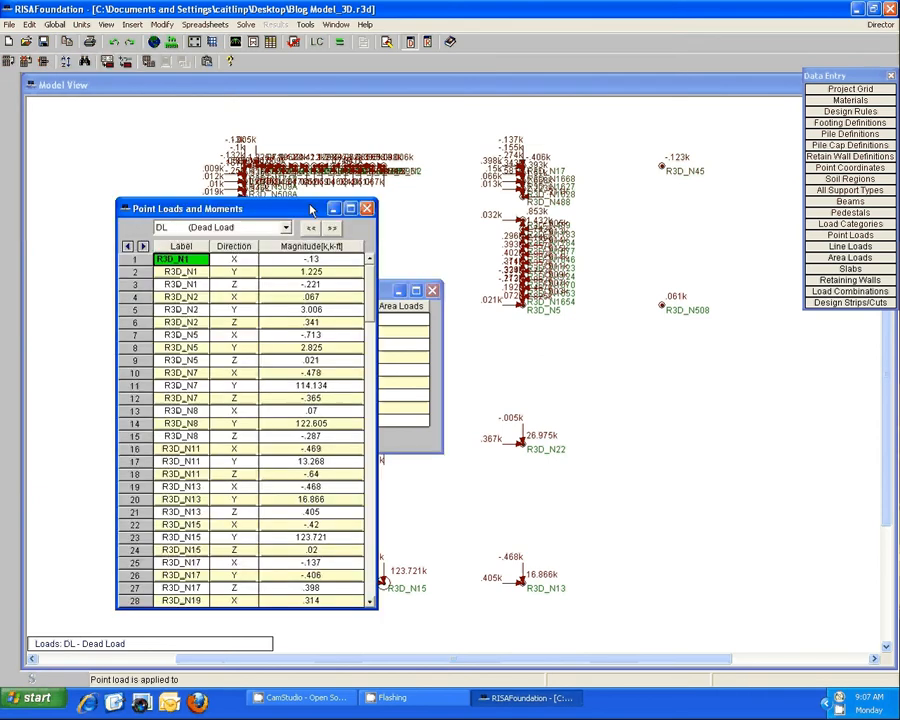
pyautogui.moveTo(310, 210); pyautogui.dragTo(318, 116)
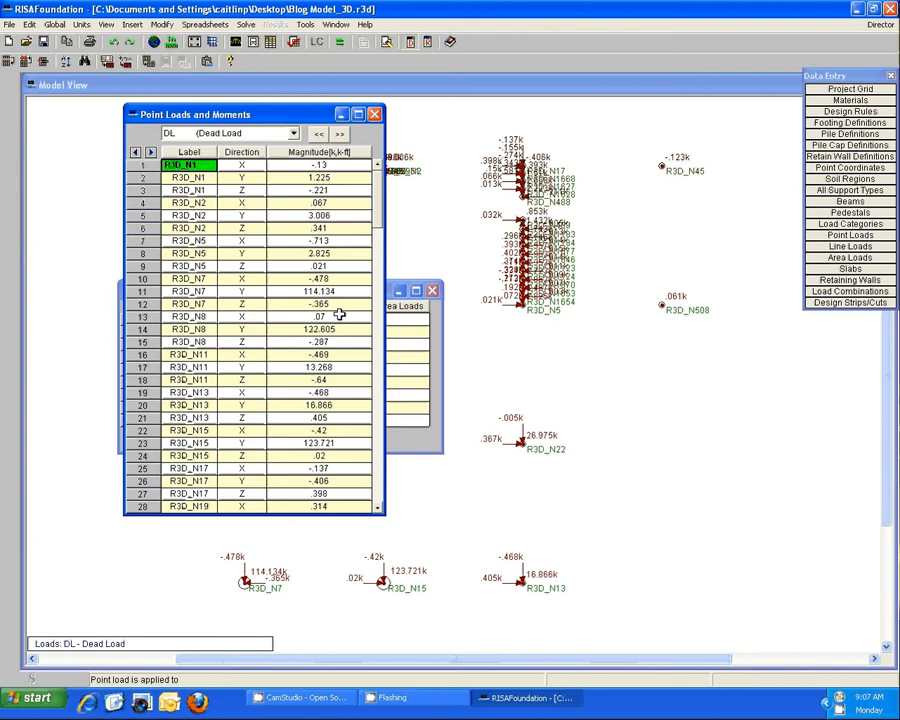
pyautogui.click(374, 114)
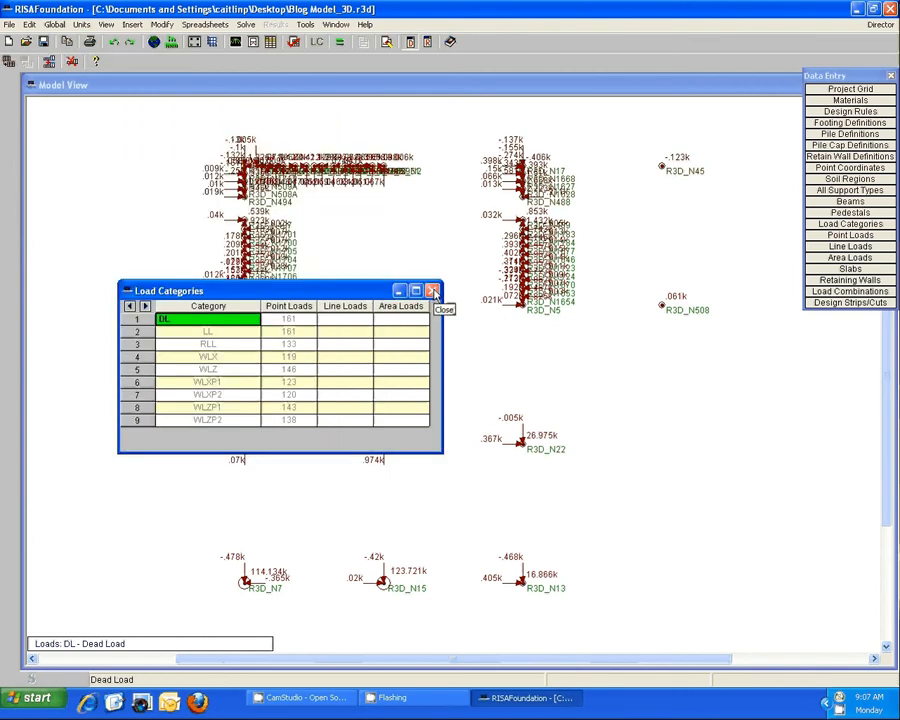
pyautogui.click(432, 290)
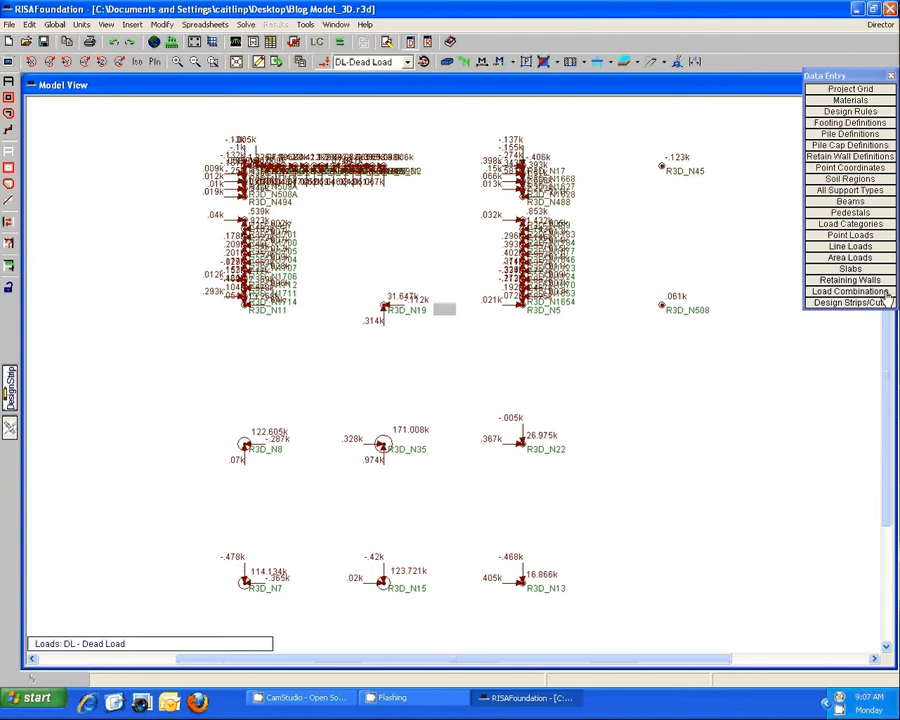
# Examine the foundation model's load combinations and the Load Combination Generator options without generating any.
pyautogui.click(850, 291)
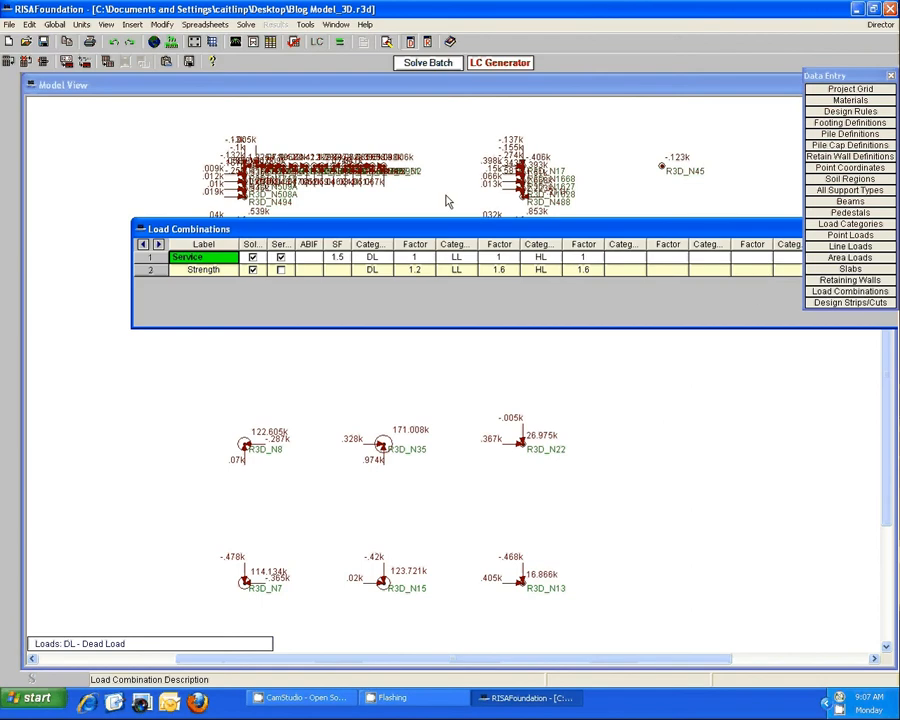
pyautogui.click(498, 65)
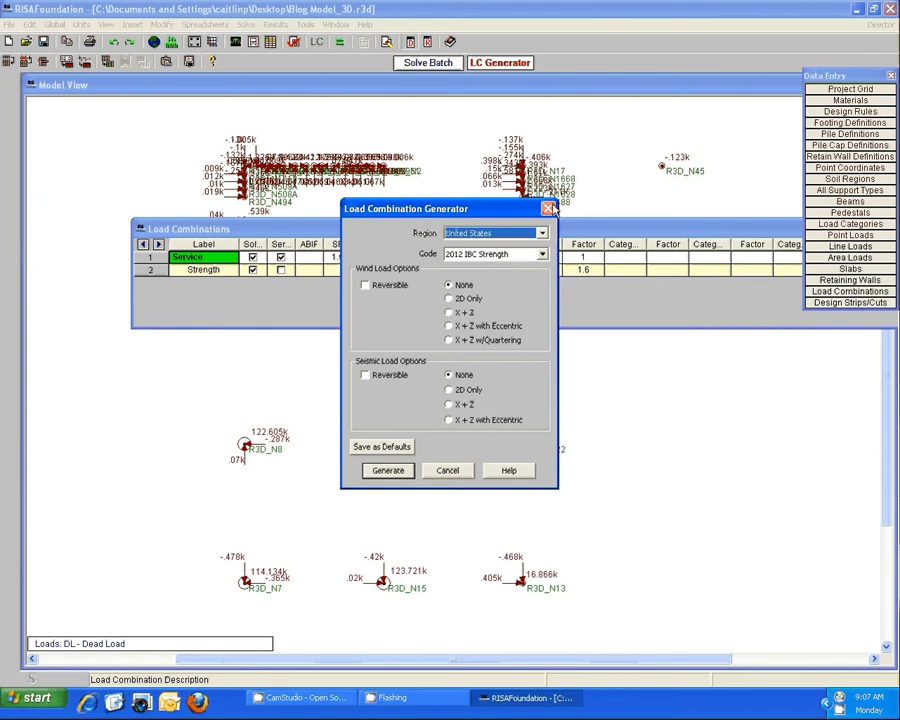
pyautogui.press('Return')
pyautogui.moveTo(600, 231); pyautogui.dragTo(348, 346)
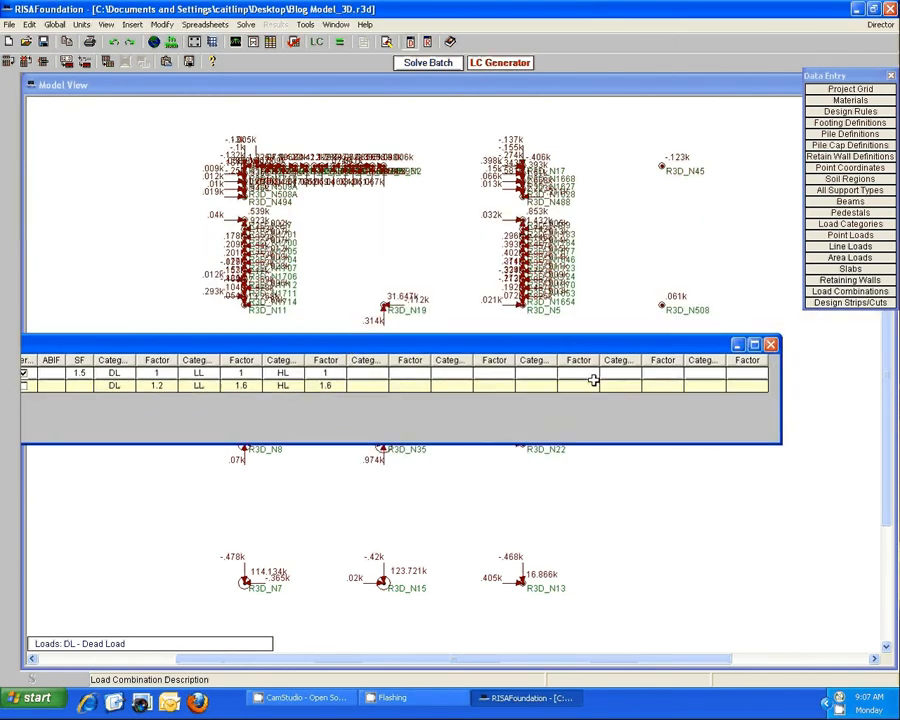
pyautogui.click(771, 345)
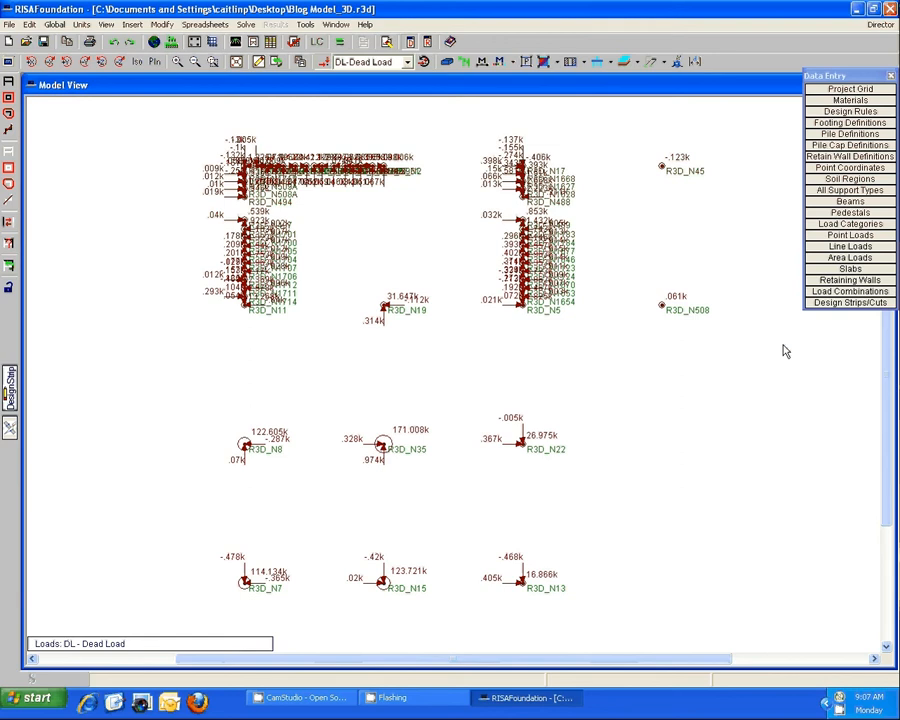
# Close the foundation model without saving its changes.
pyautogui.click(890, 8)
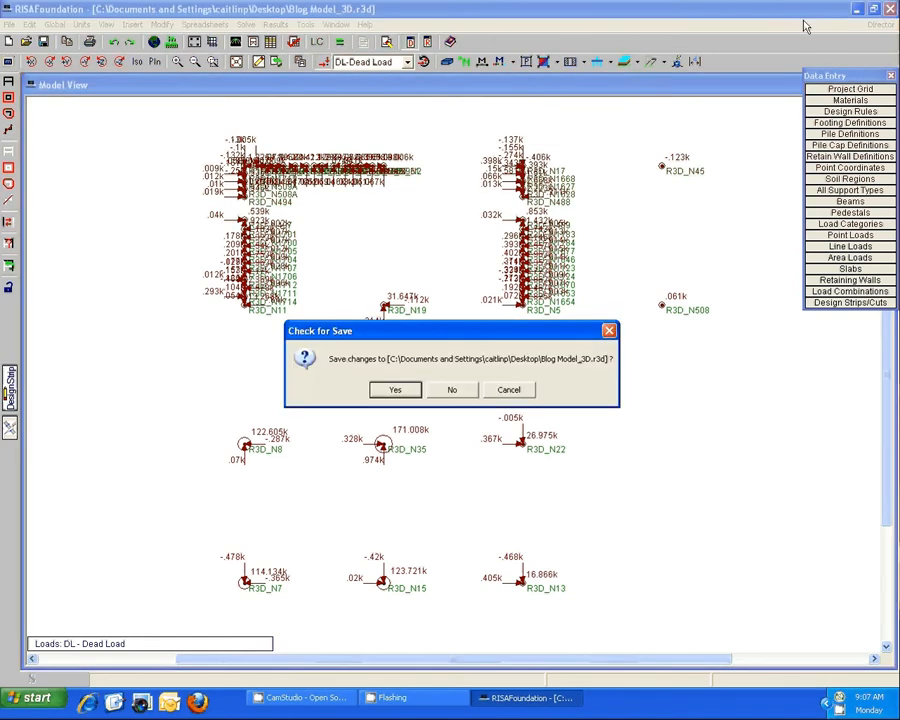
pyautogui.click(511, 391)
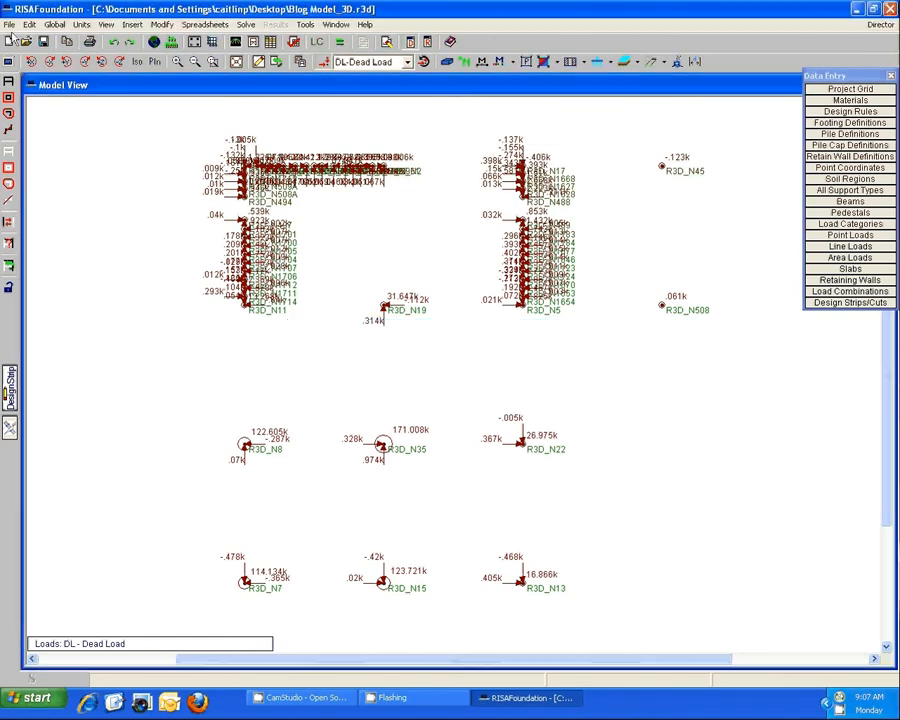
pyautogui.click(9, 24)
pyautogui.click(18, 96)
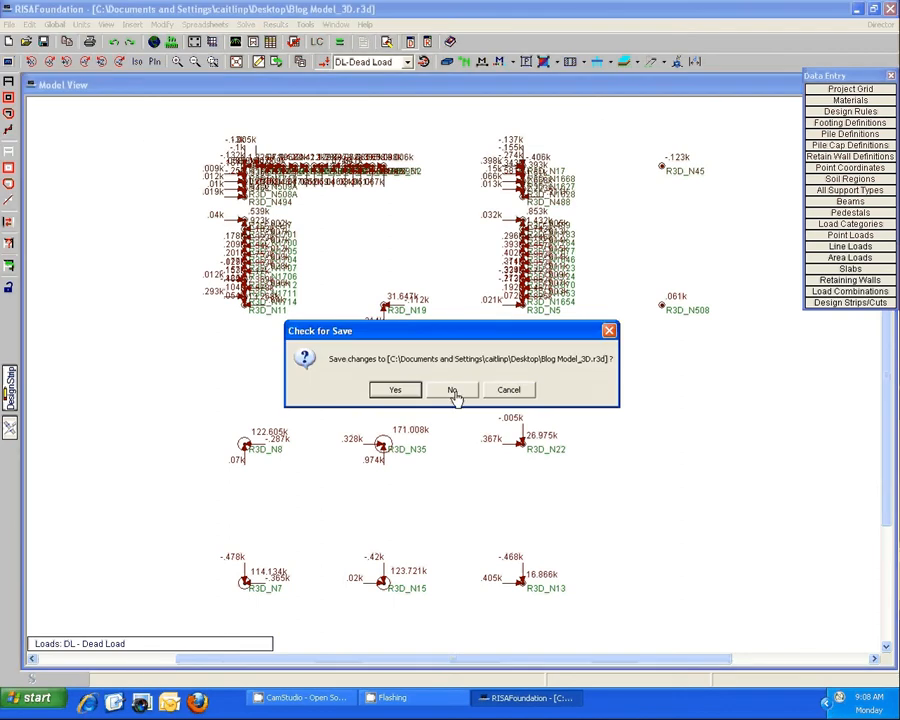
pyautogui.click(453, 391)
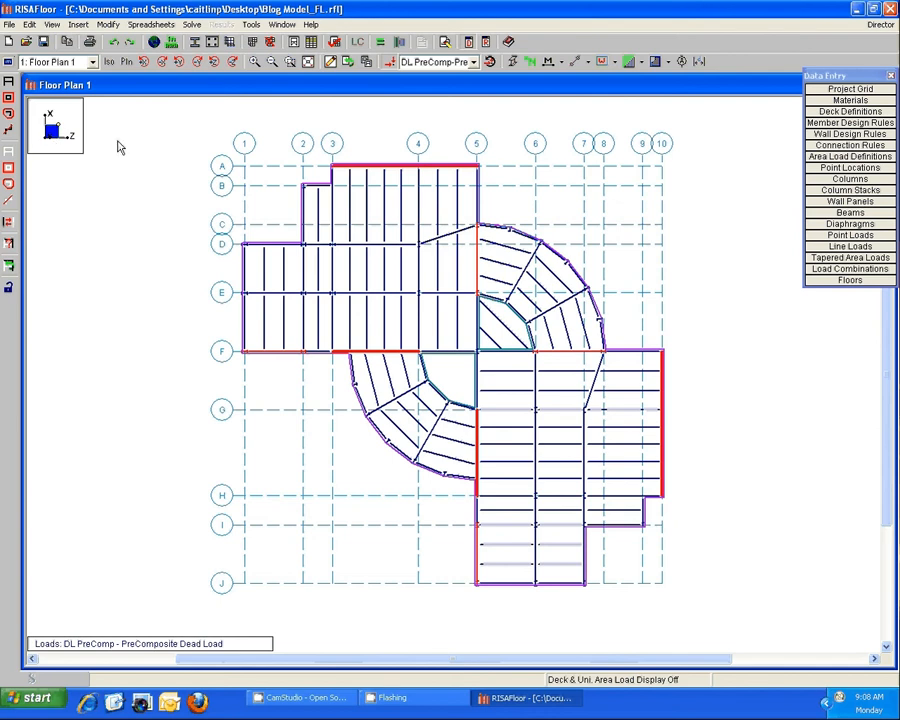
# Display the full model instead of the Floor Plan 1 view.
pyautogui.click(60, 61)
pyautogui.click(84, 94)
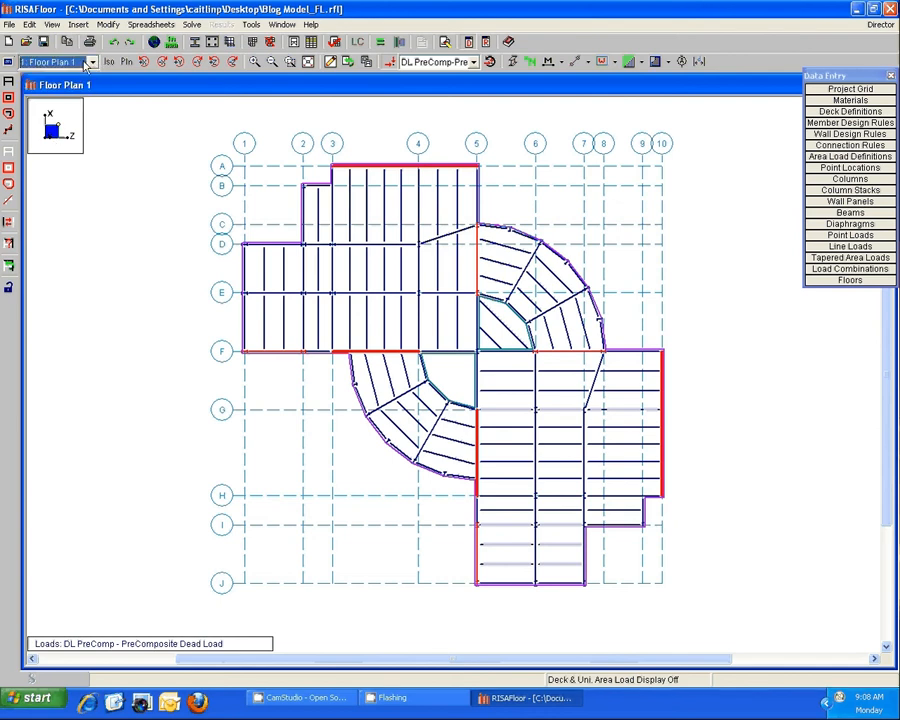
pyautogui.click(91, 62)
pyautogui.click(88, 87)
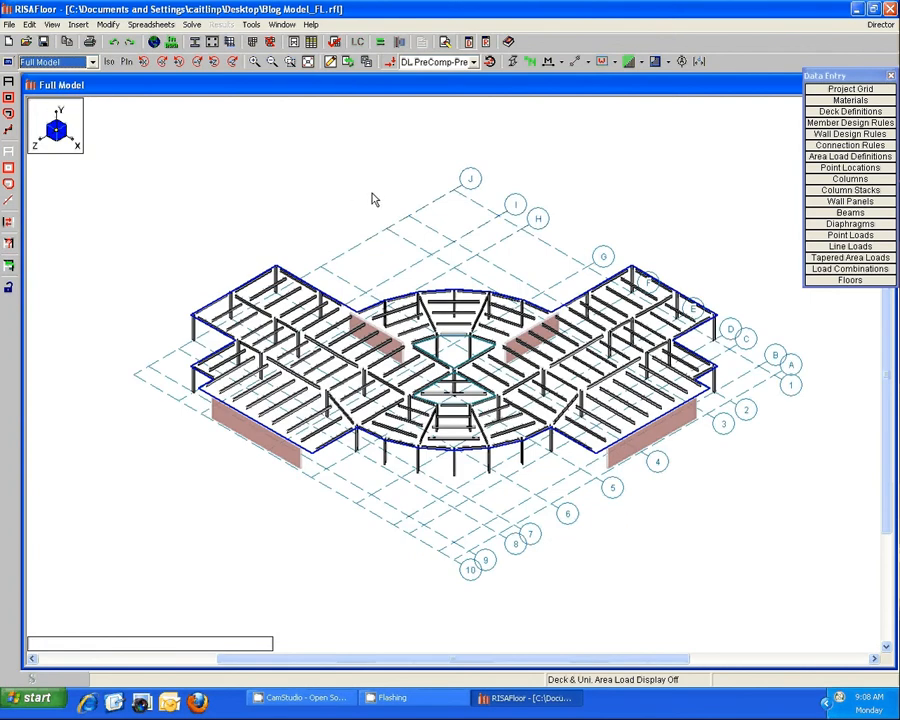
# Examine the floor model's load combinations and their load categories, leaving them as they are.
pyautogui.click(862, 269)
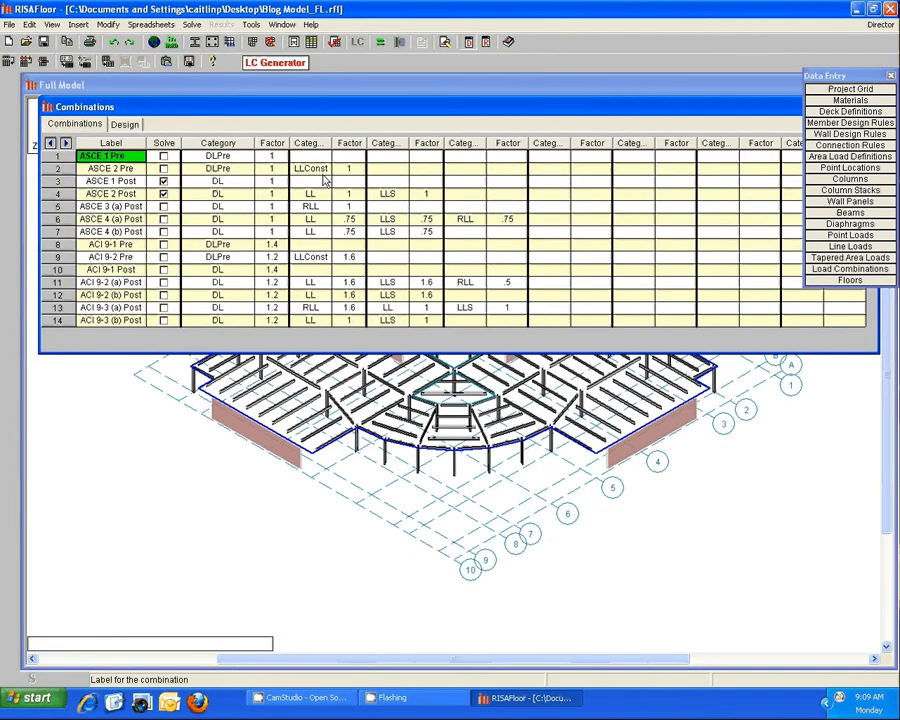
pyautogui.moveTo(800, 108); pyautogui.dragTo(688, 236)
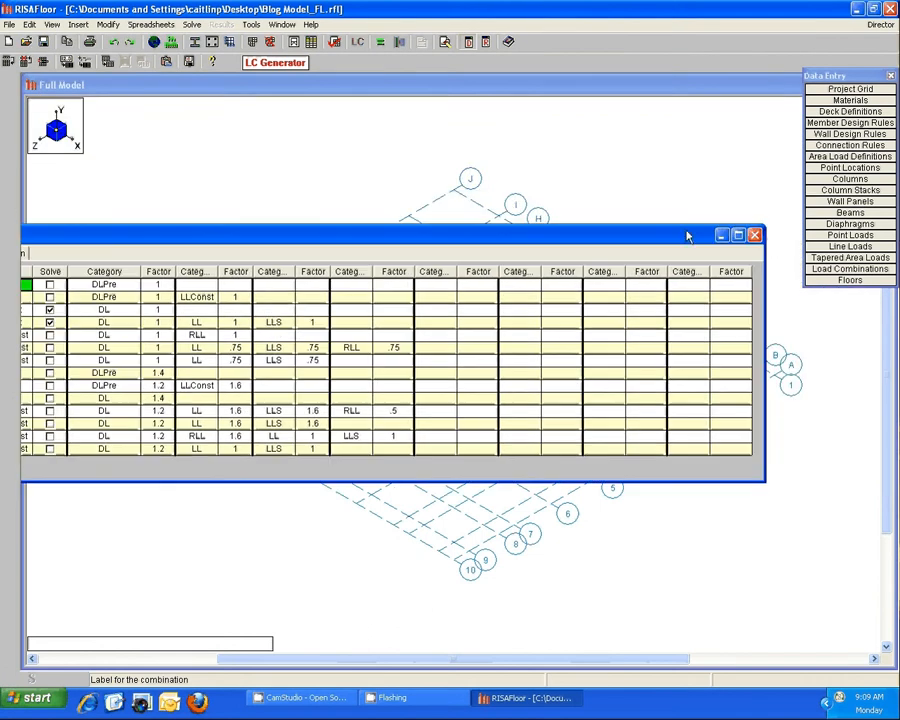
pyautogui.click(754, 235)
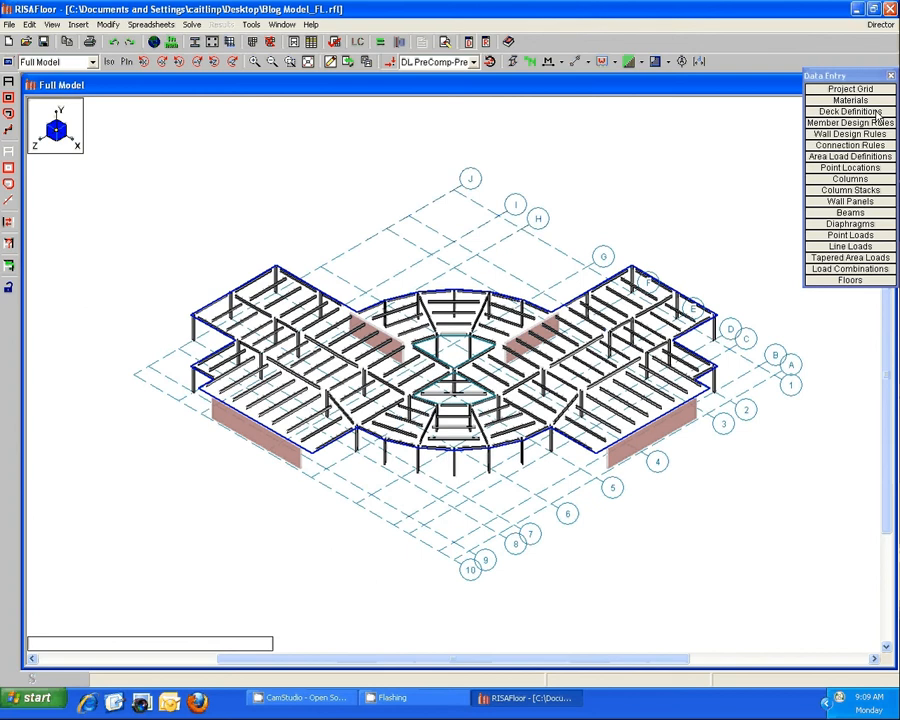
# Examine the floor model's uniform area load definitions and their live load types, leaving them as they are.
pyautogui.click(850, 156)
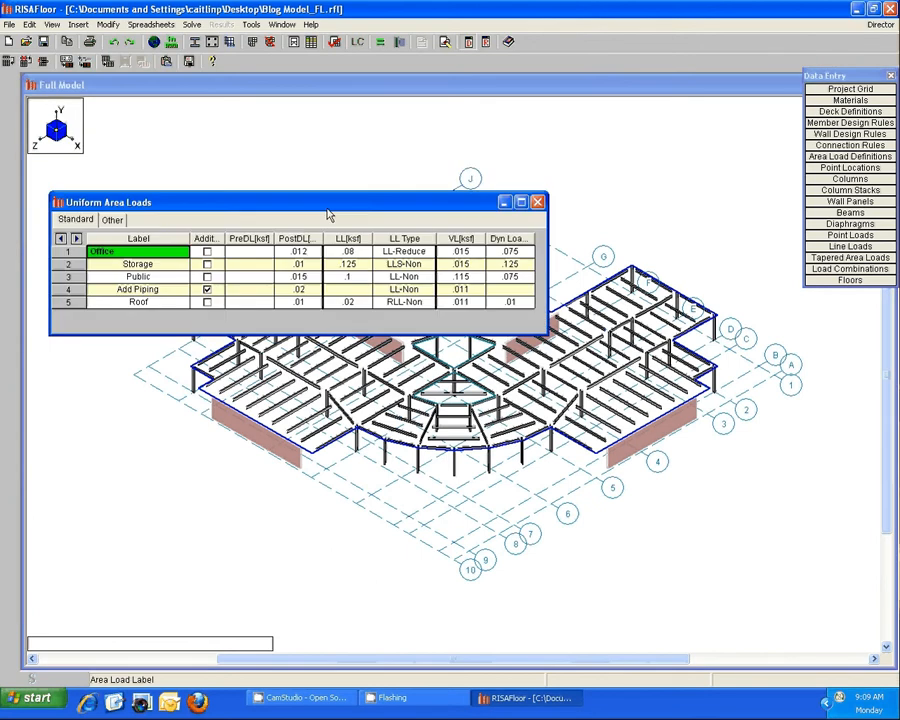
pyautogui.moveTo(329, 215); pyautogui.dragTo(328, 273)
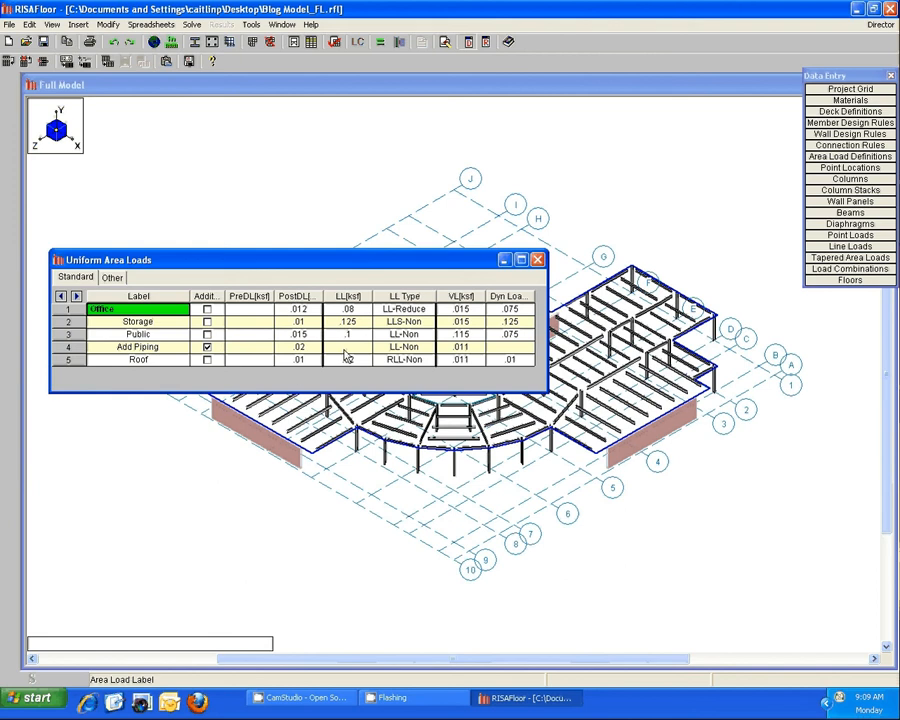
pyautogui.moveTo(487, 260); pyautogui.dragTo(499, 280)
pyautogui.moveTo(561, 408); pyautogui.dragTo(662, 410)
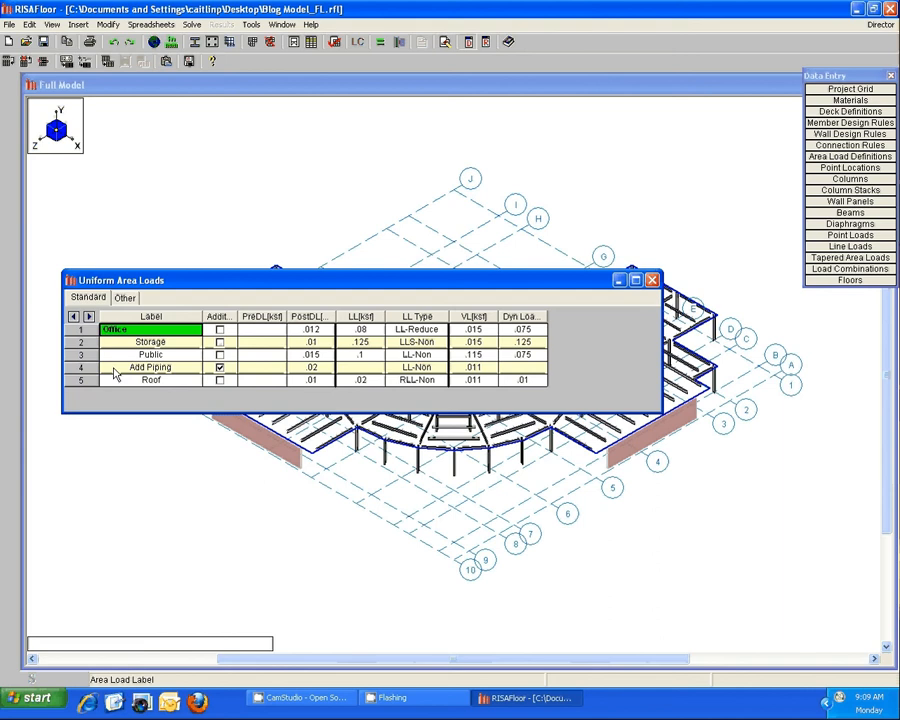
pyautogui.click(652, 280)
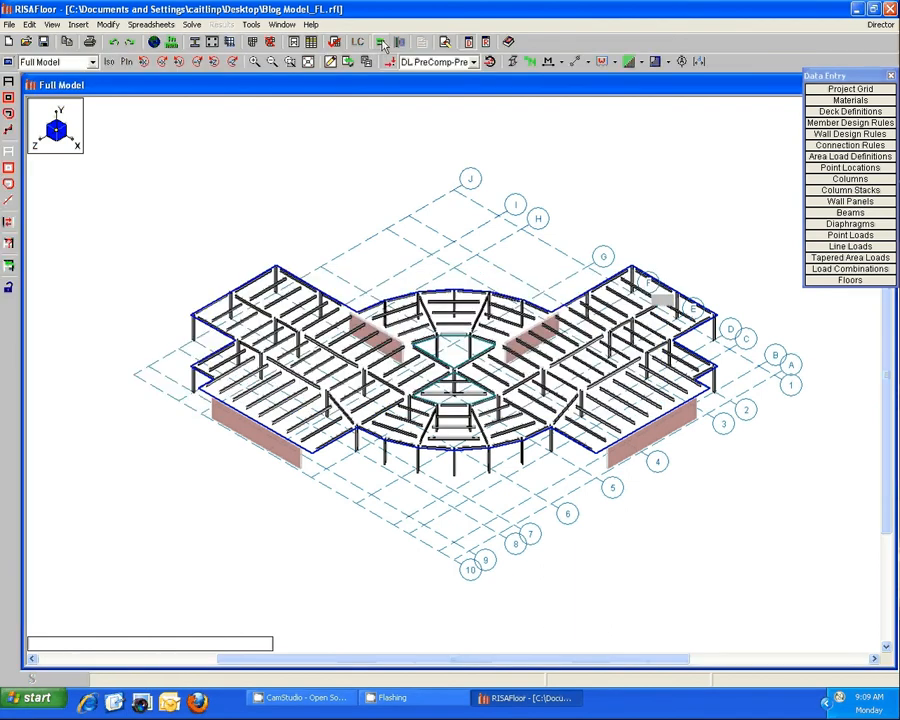
# Display Floor Plan 1 and solve the floor model.
pyautogui.click(73, 62)
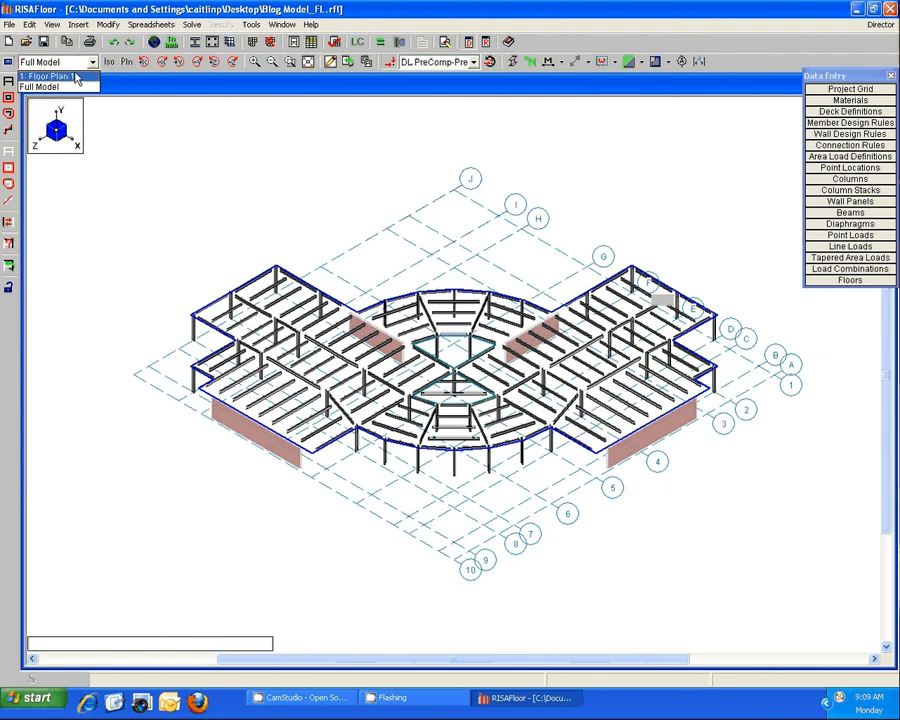
pyautogui.click(74, 77)
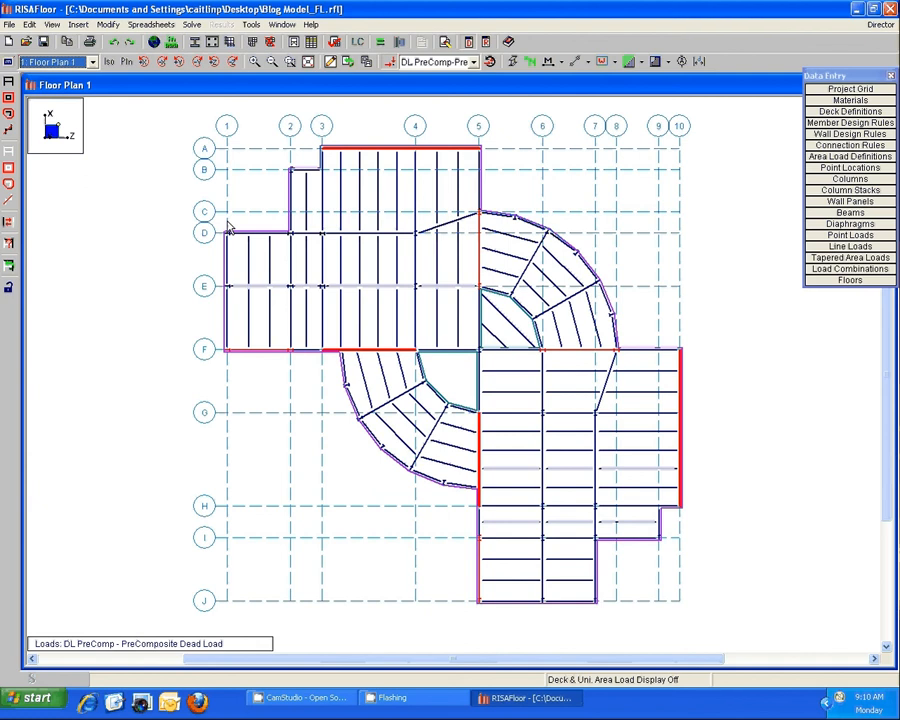
pyautogui.click(380, 43)
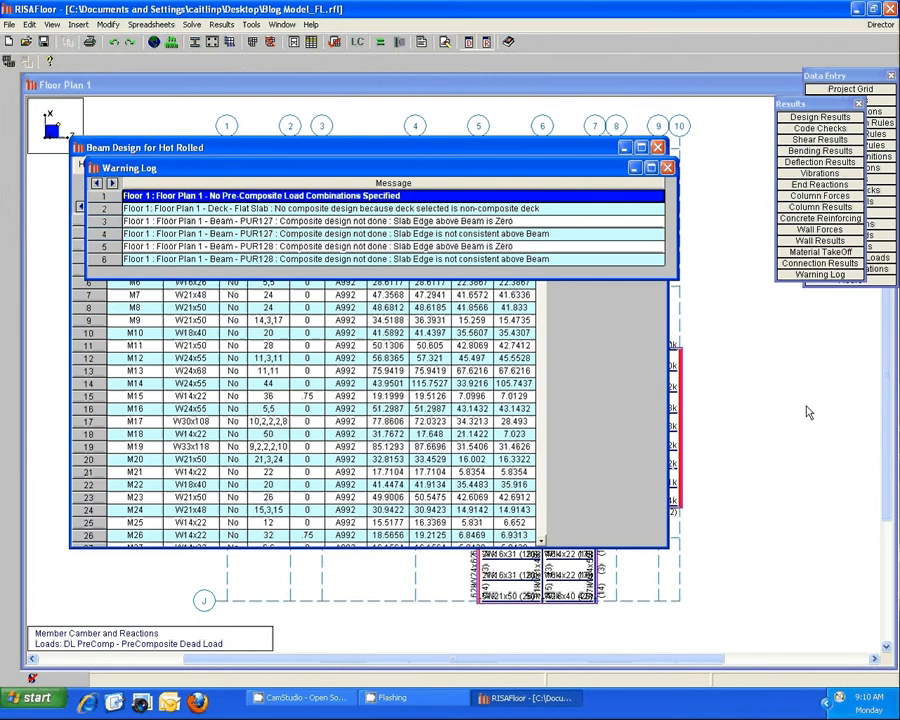
# Switch the model to RISA-3D, accept its global parameters, and solve the ASCE Strength 1 load combination on its own.
pyautogui.click(882, 26)
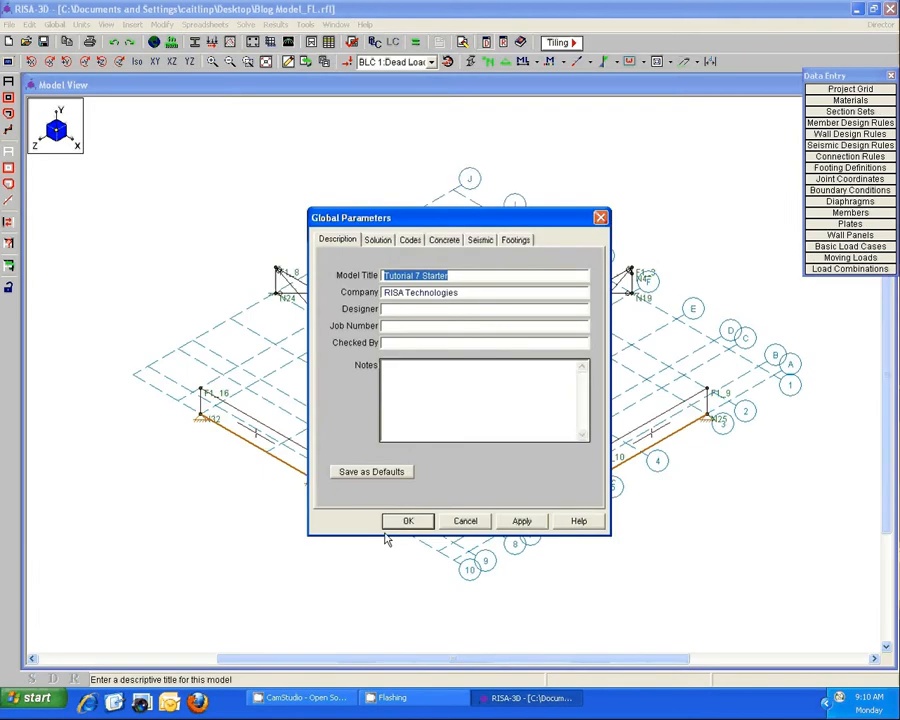
pyautogui.click(386, 526)
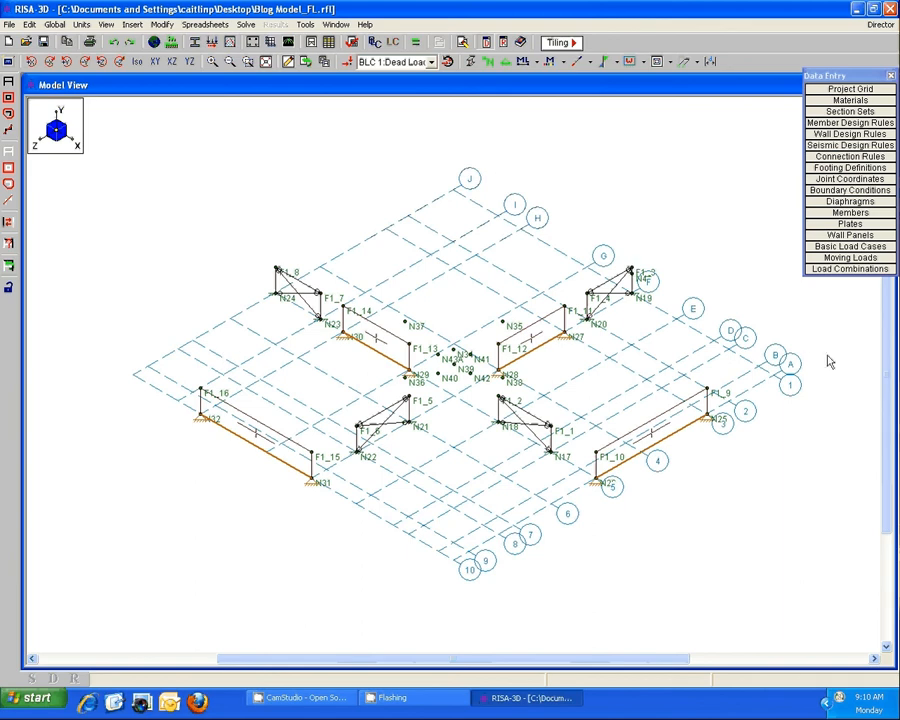
pyautogui.click(868, 269)
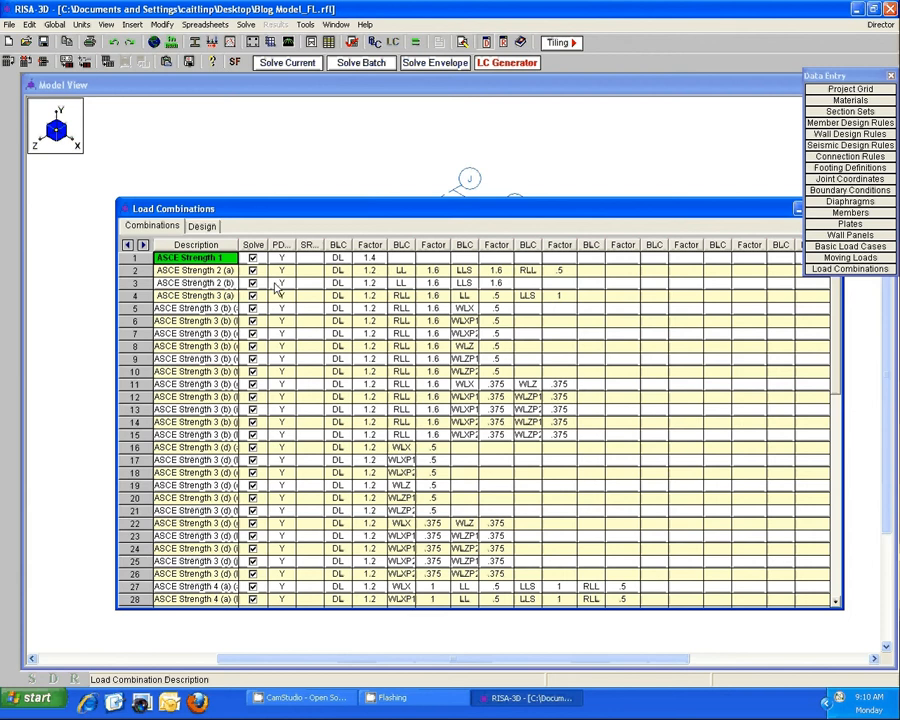
pyautogui.click(287, 62)
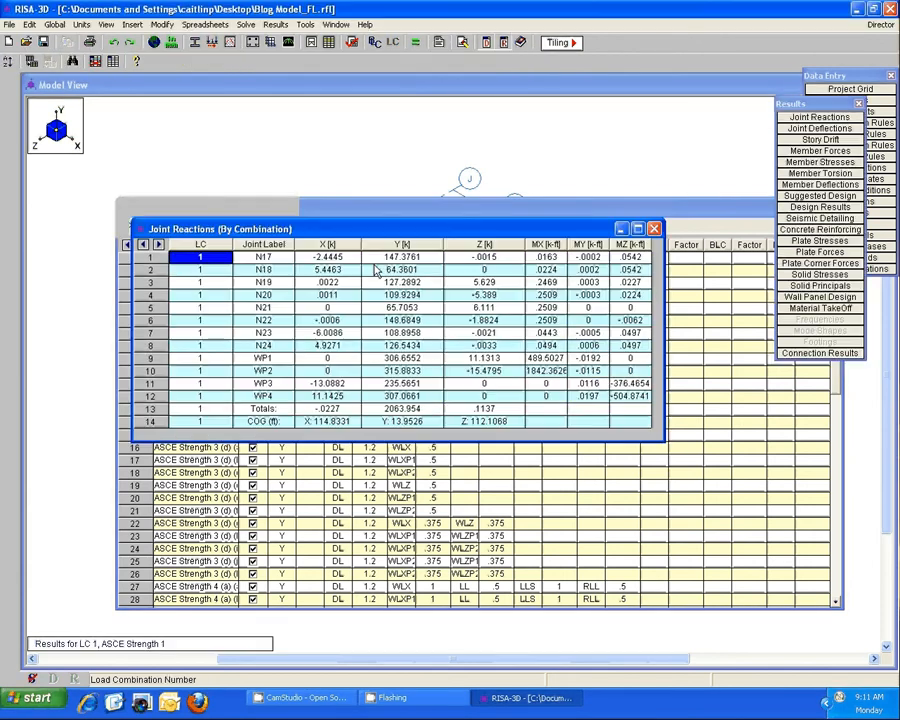
# Send the solved model to RISAFoundation and dismiss the global parameters without changing them.
pyautogui.click(881, 24)
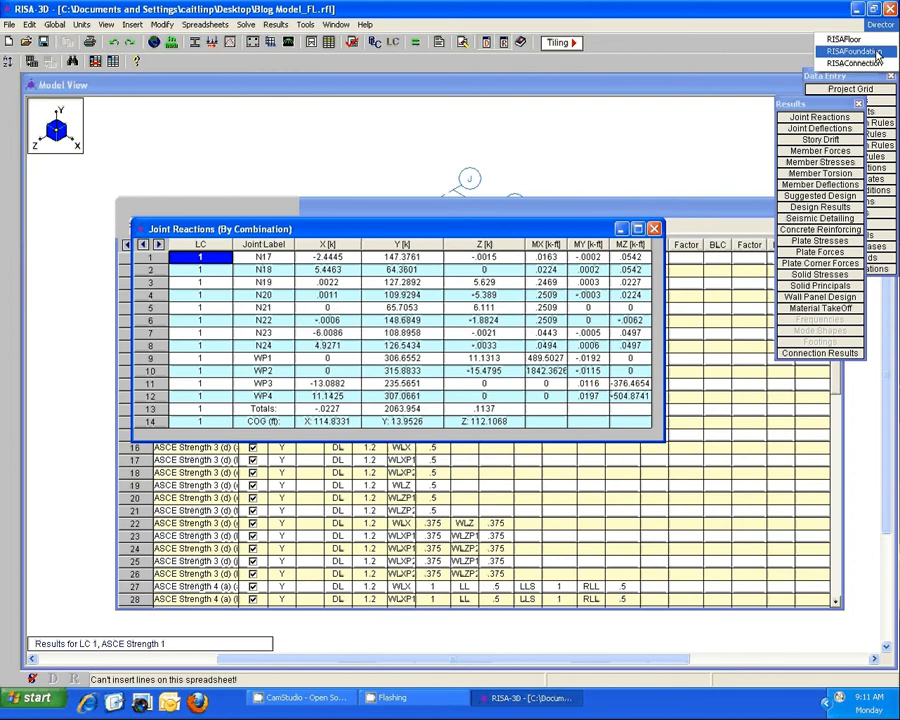
pyautogui.click(877, 52)
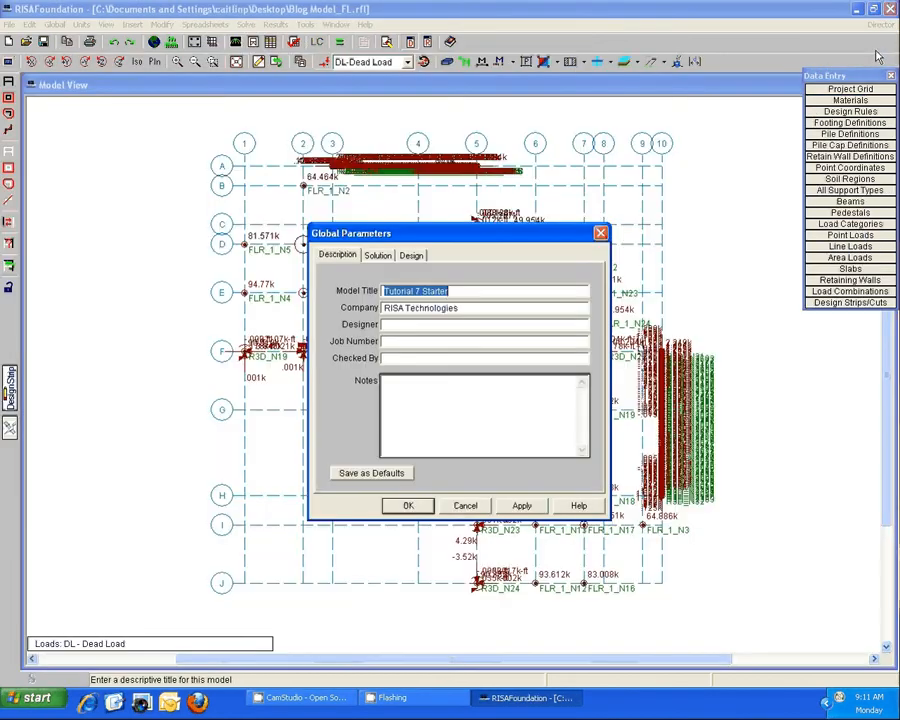
pyautogui.click(465, 505)
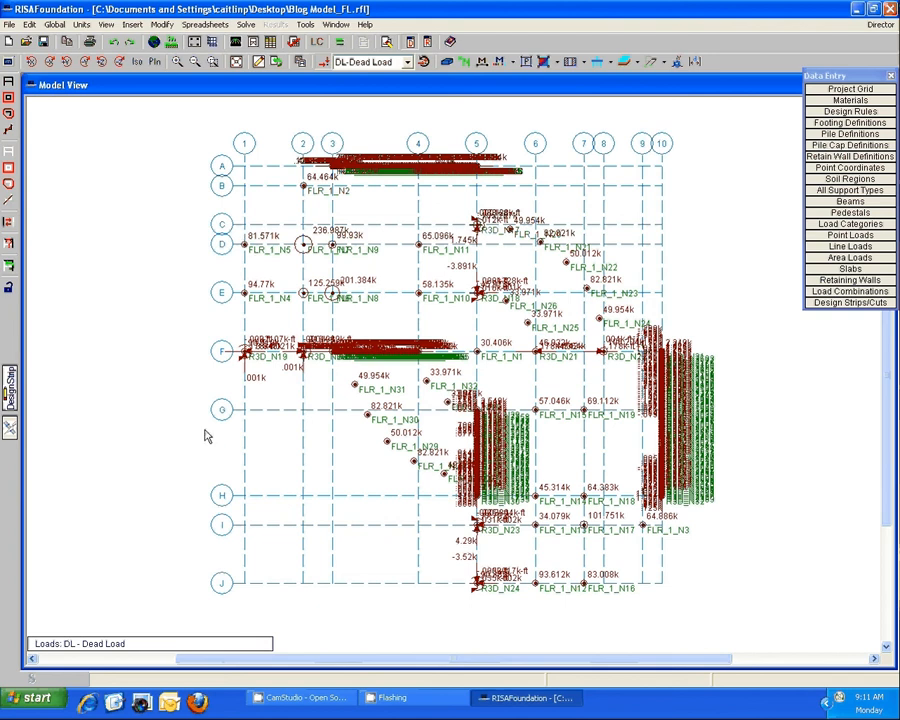
# Inspect the transferred dead loads on the foundation plan and the point loads listed per load category.
pyautogui.scroll(3, 267, 406)
pyautogui.scroll(2, 267, 402)
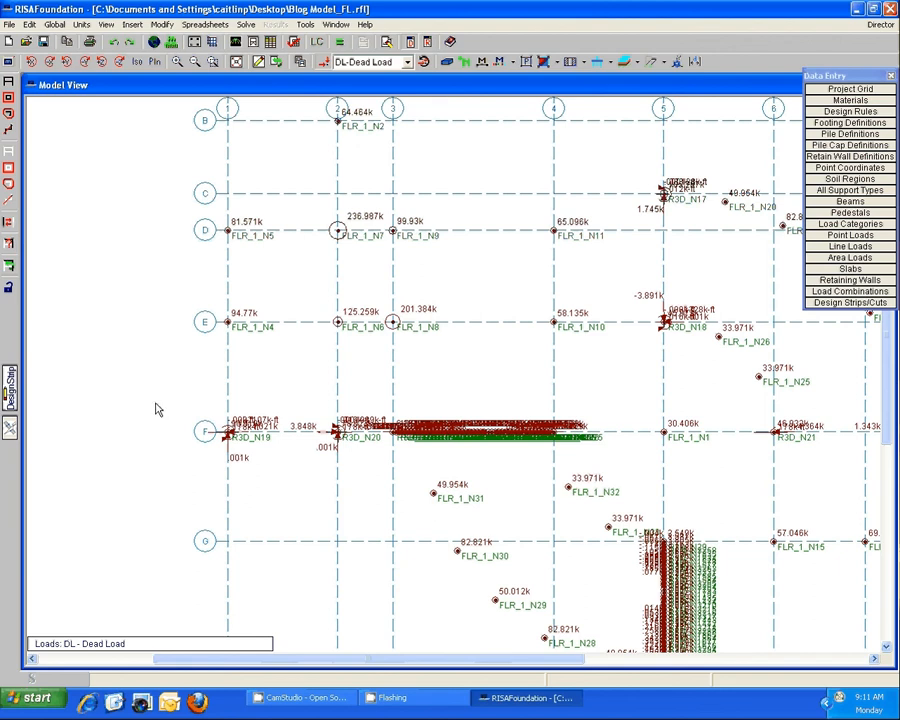
pyautogui.scroll(-5, 157, 410)
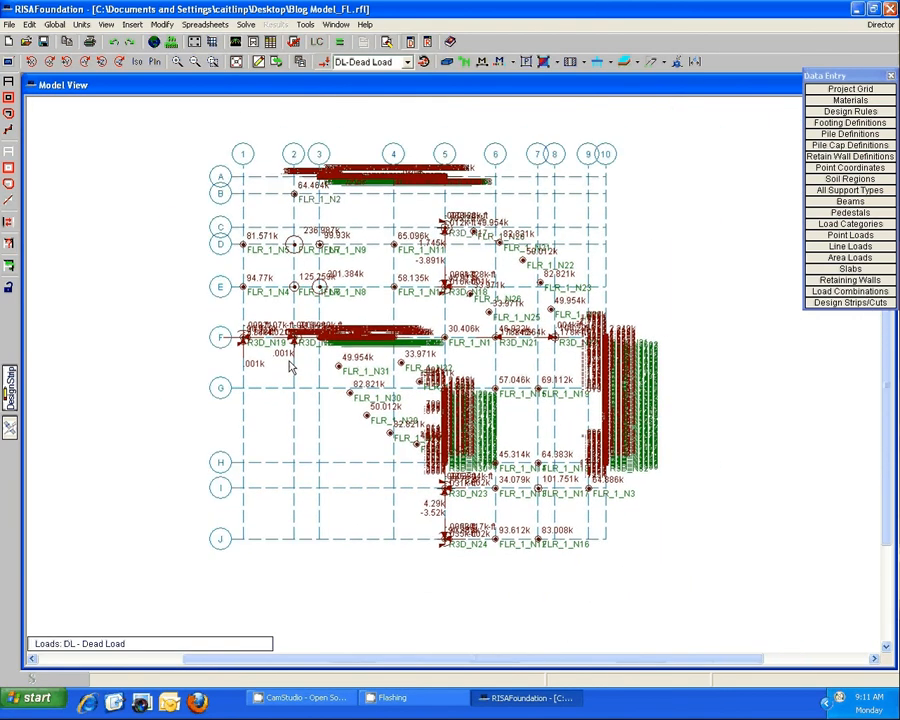
pyautogui.click(889, 224)
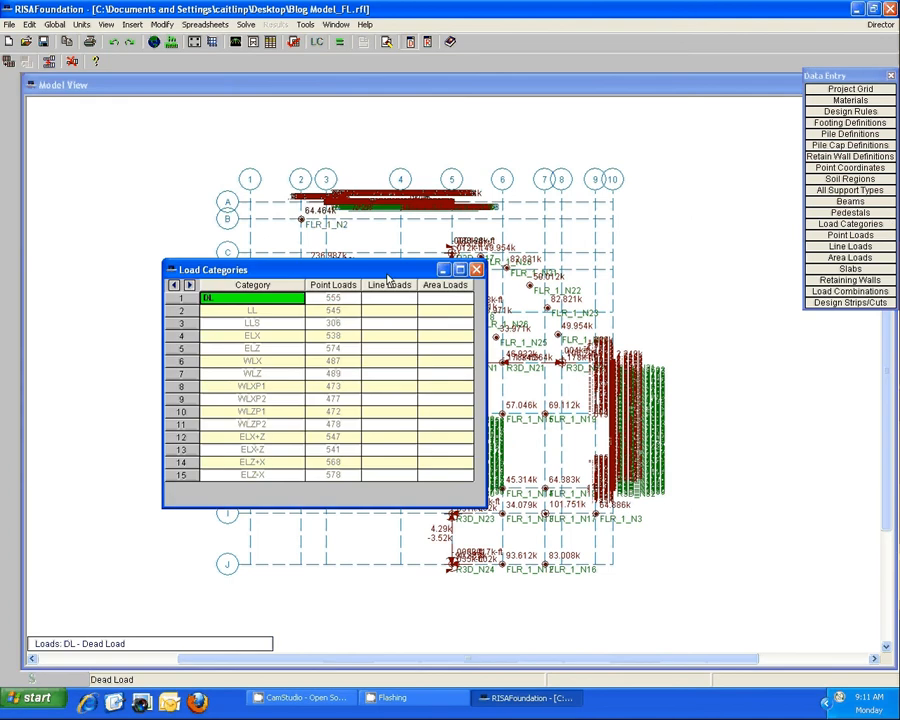
pyautogui.moveTo(373, 268); pyautogui.dragTo(352, 249)
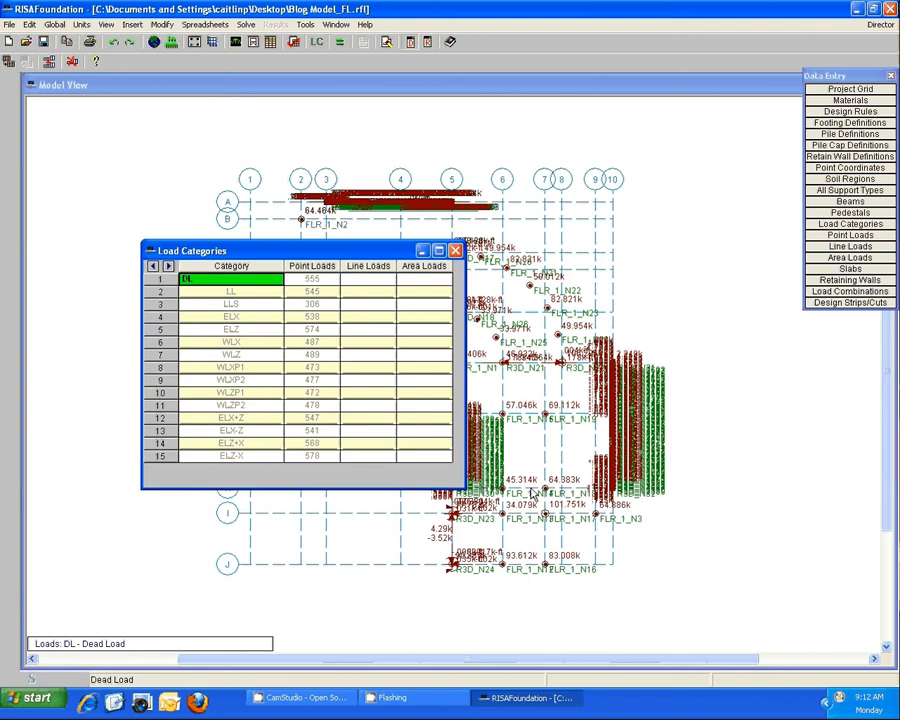
pyautogui.click(533, 493)
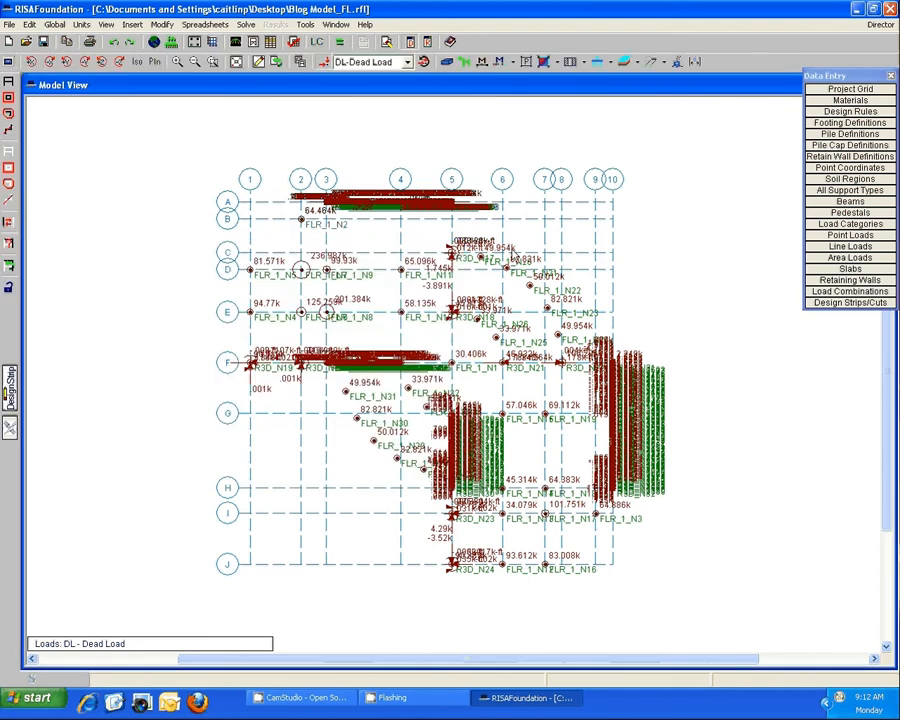
pyautogui.scroll(1, 701, 358)
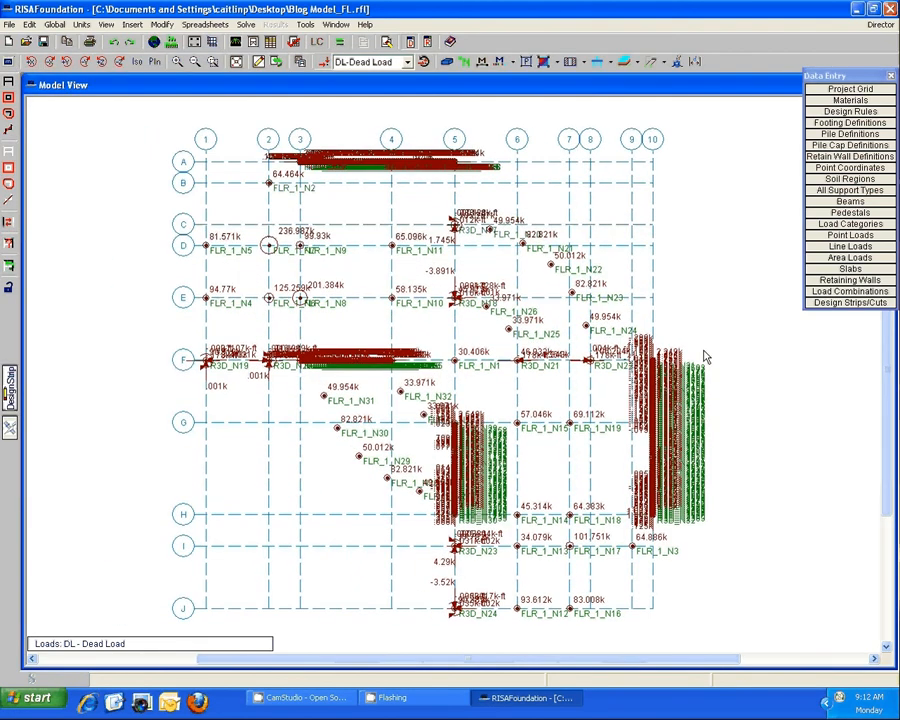